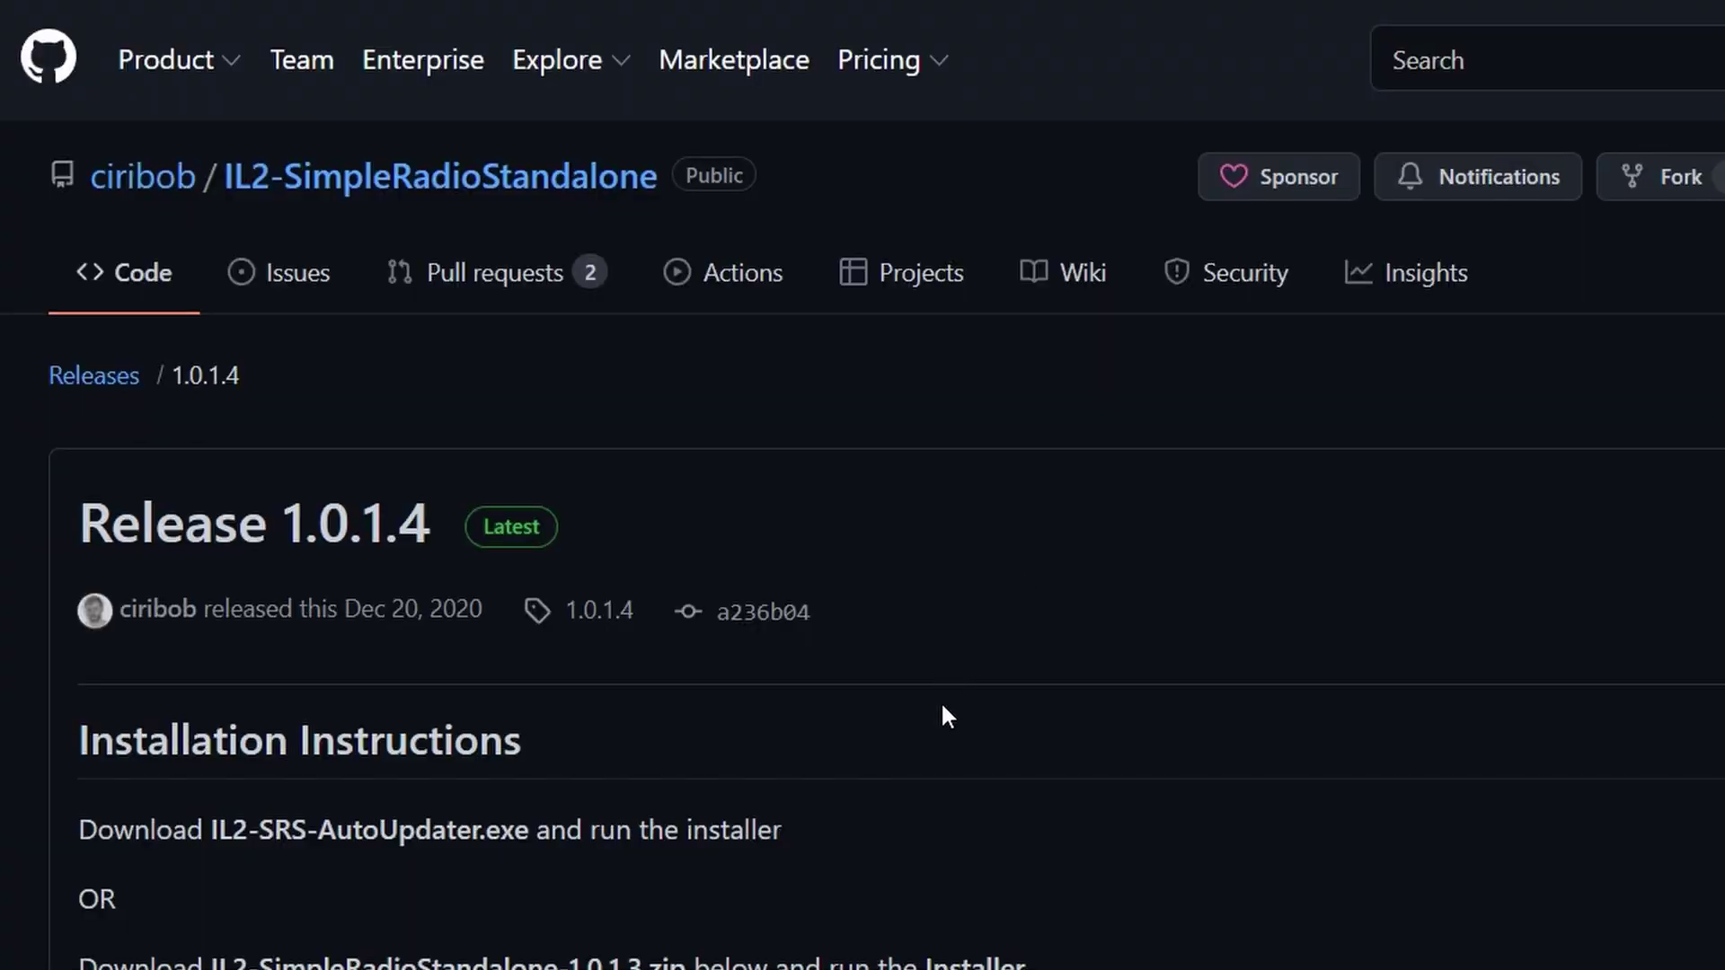
# - Find the 1.0.1.4 release download on GitHub and extract IL2-SimpleRadioStandalone-1.0.1.4.zip into the suggested Downloads folder in File Explorer
pyautogui.scroll(-5, 941, 701)
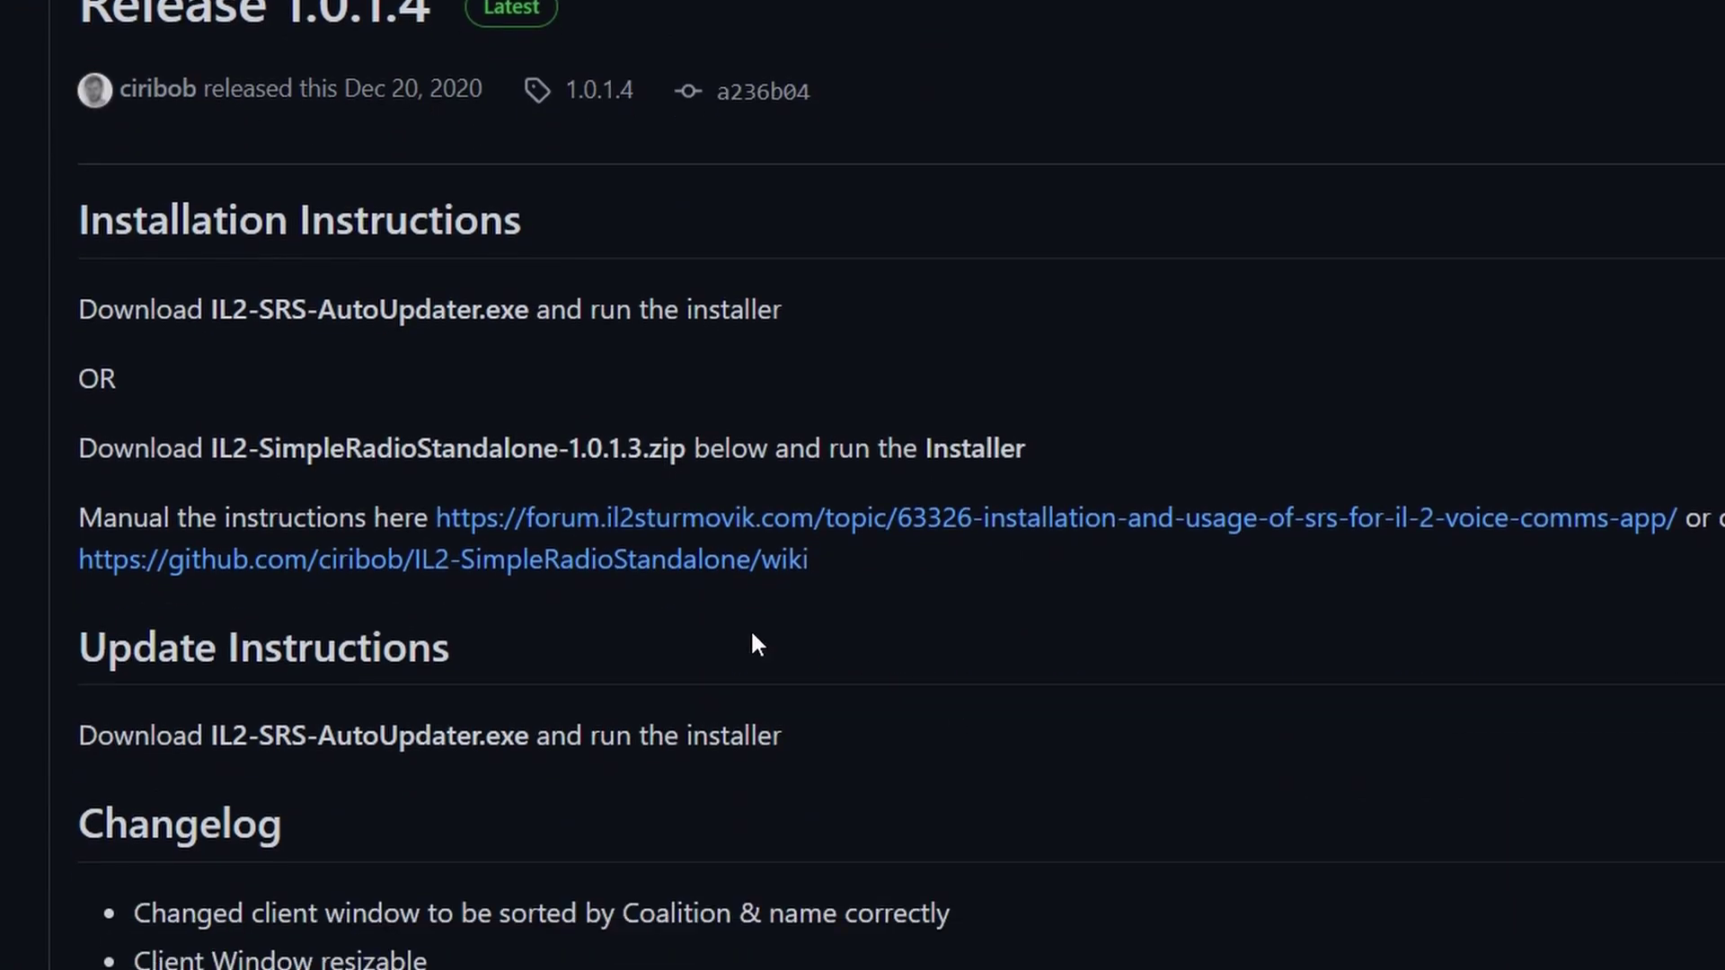
pyautogui.scroll(-5, 666, 508)
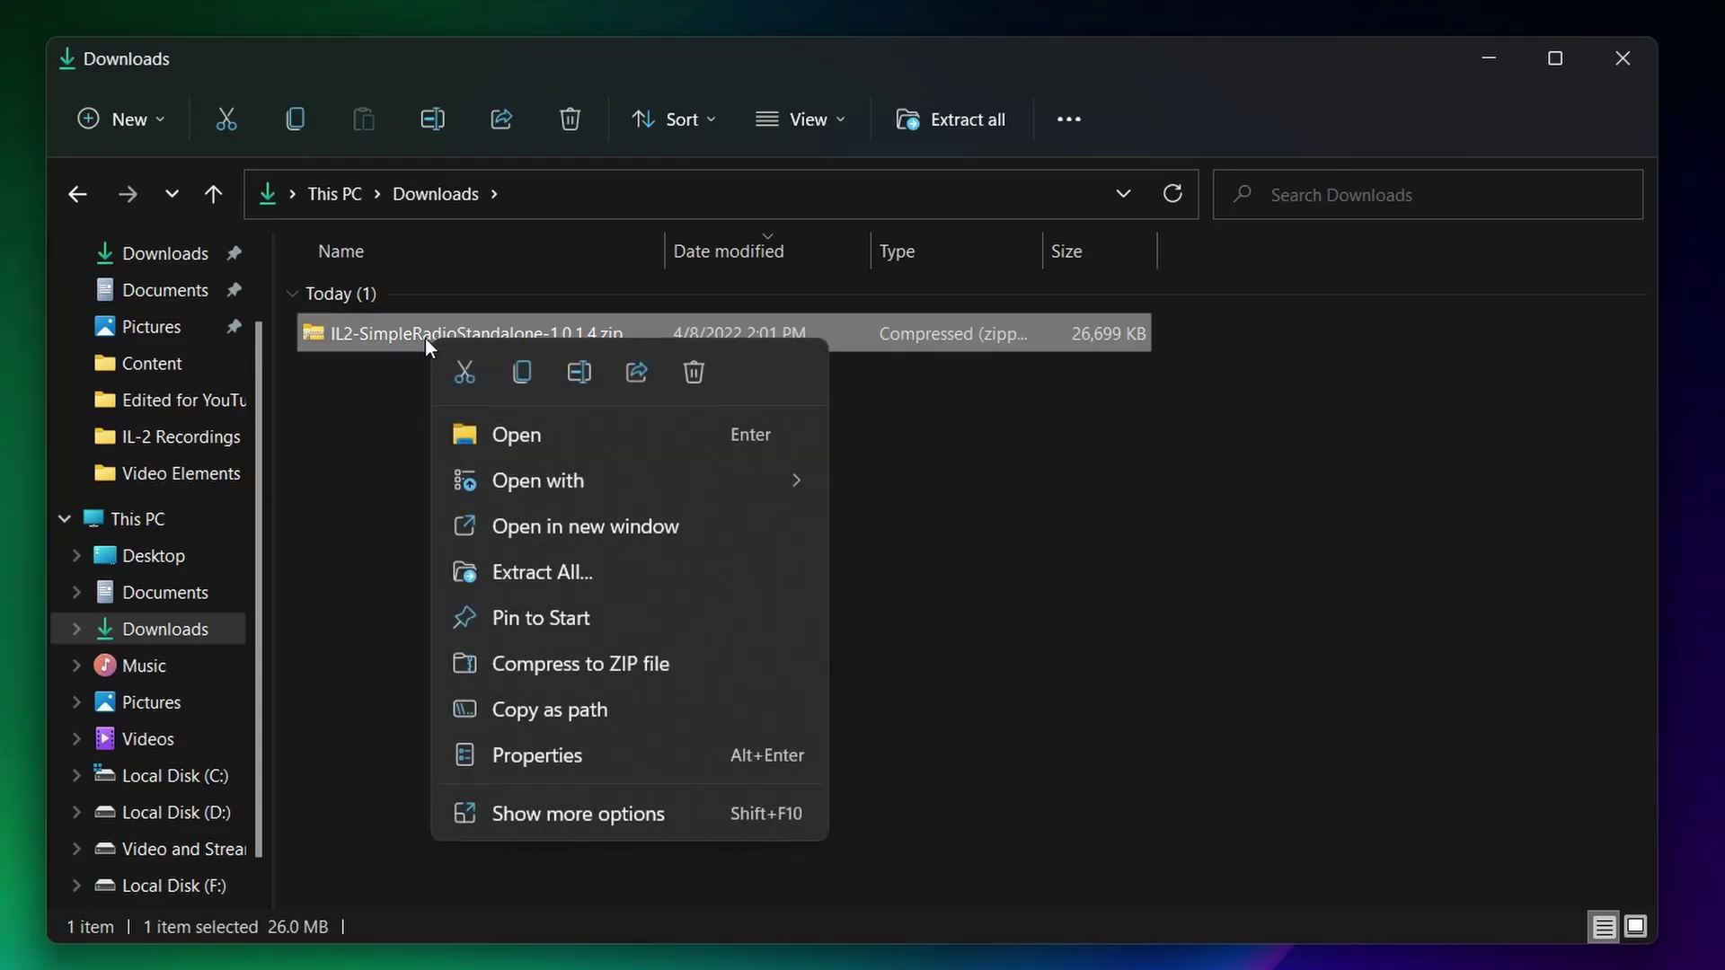
pyautogui.moveTo(530, 496)
pyautogui.click(565, 574)
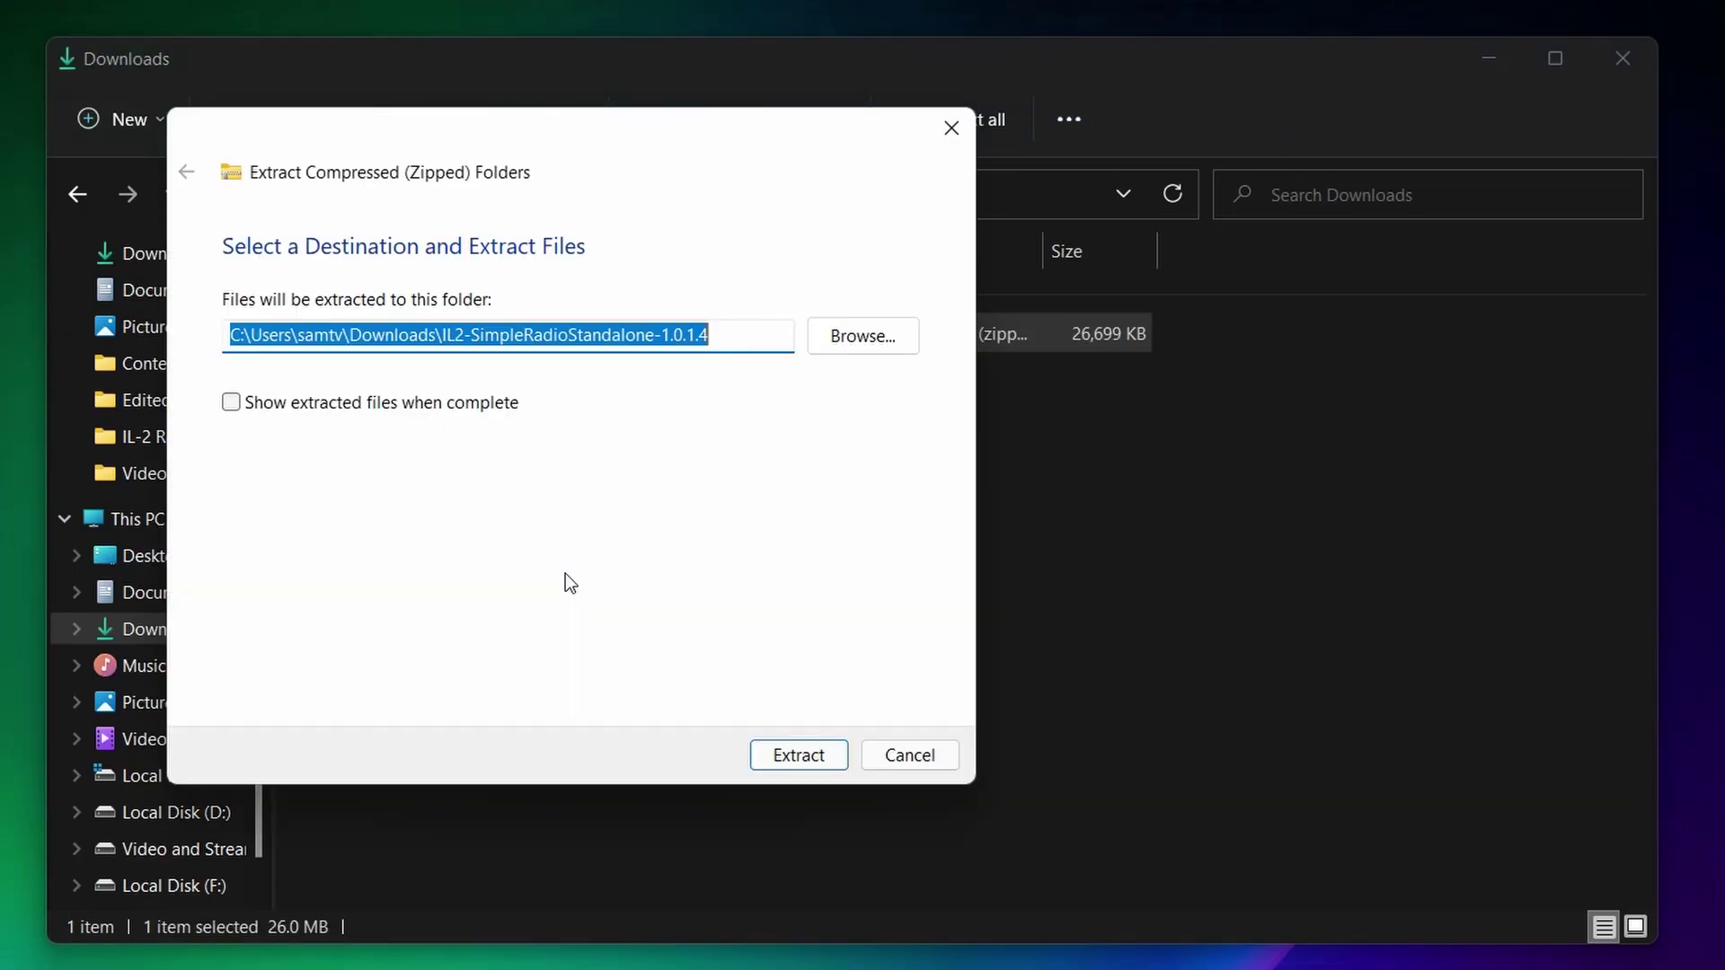
pyautogui.click(779, 755)
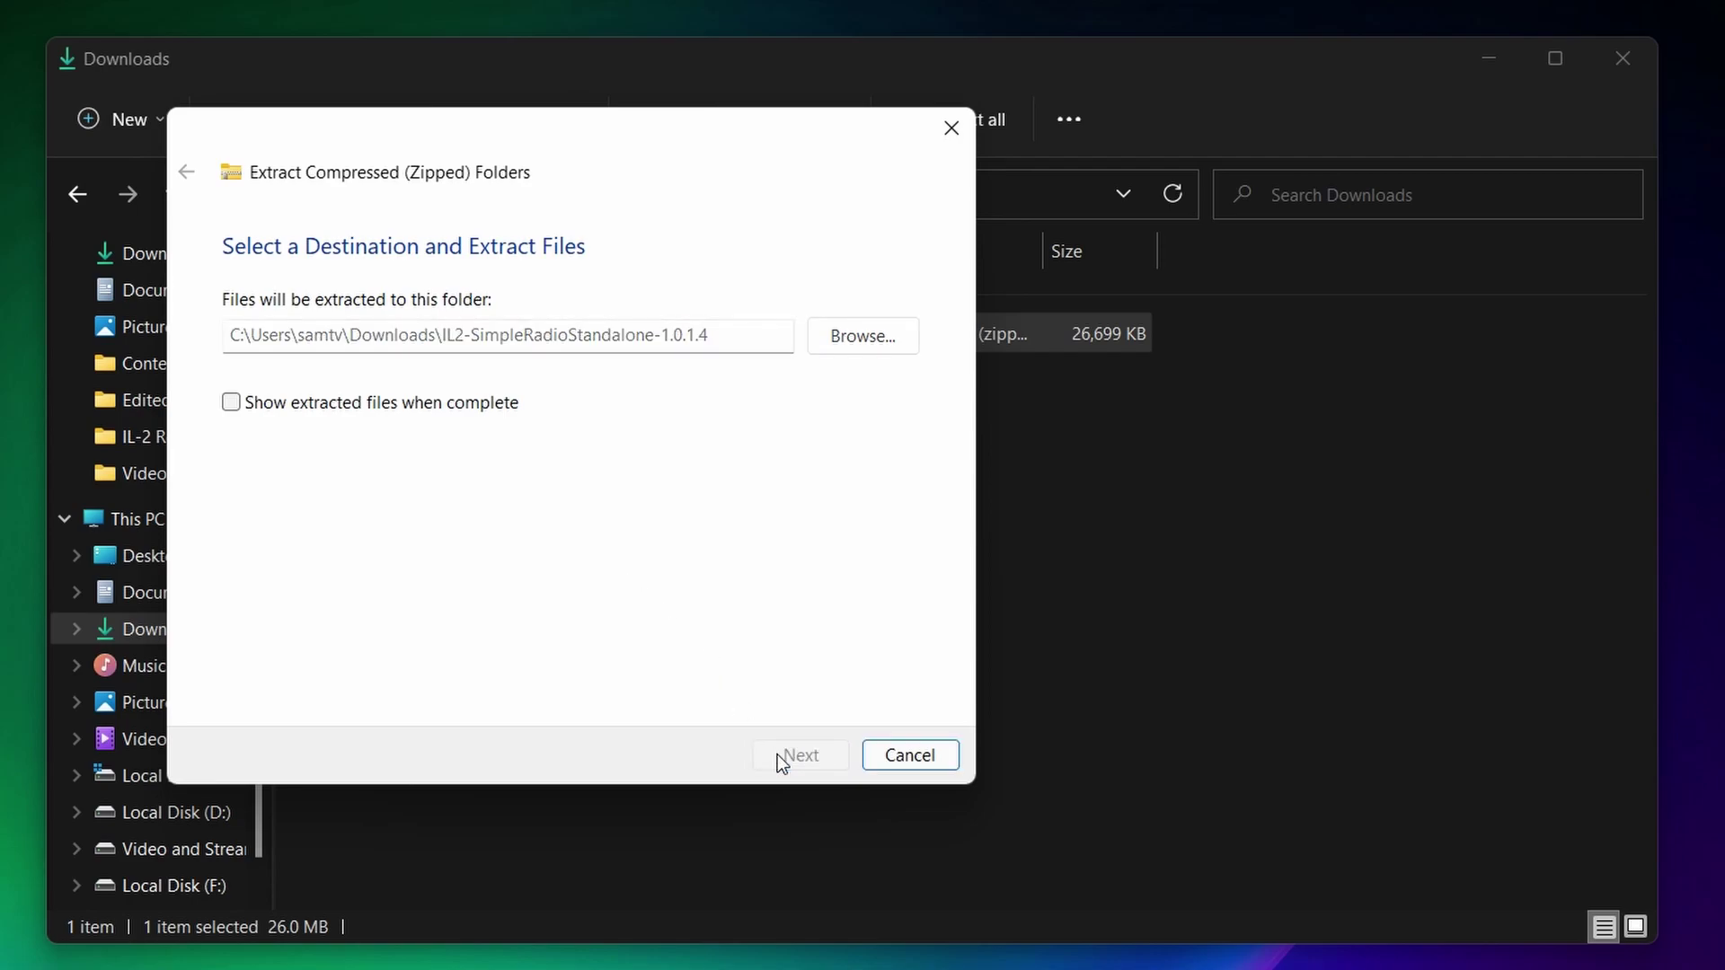
# - Run Installer.exe from the extracted folder and install IL2-SRS with the preset install and game directories and a Start menu shortcut
pyautogui.doubleClick(400, 385)
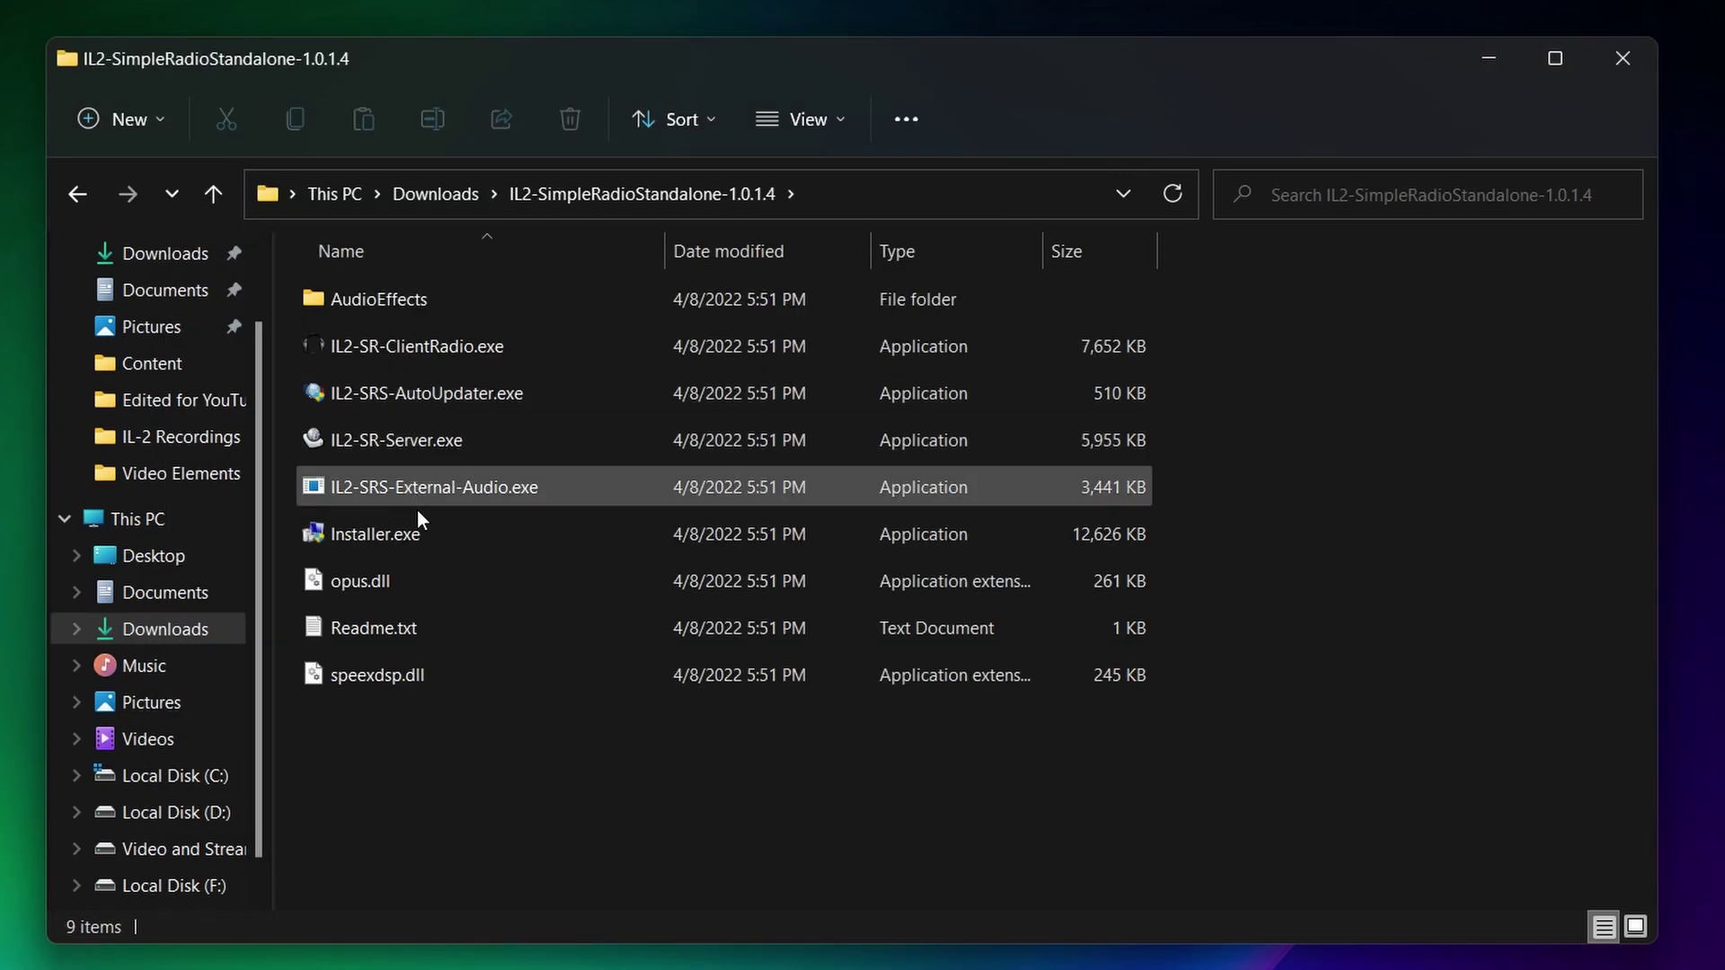
pyautogui.doubleClick(424, 532)
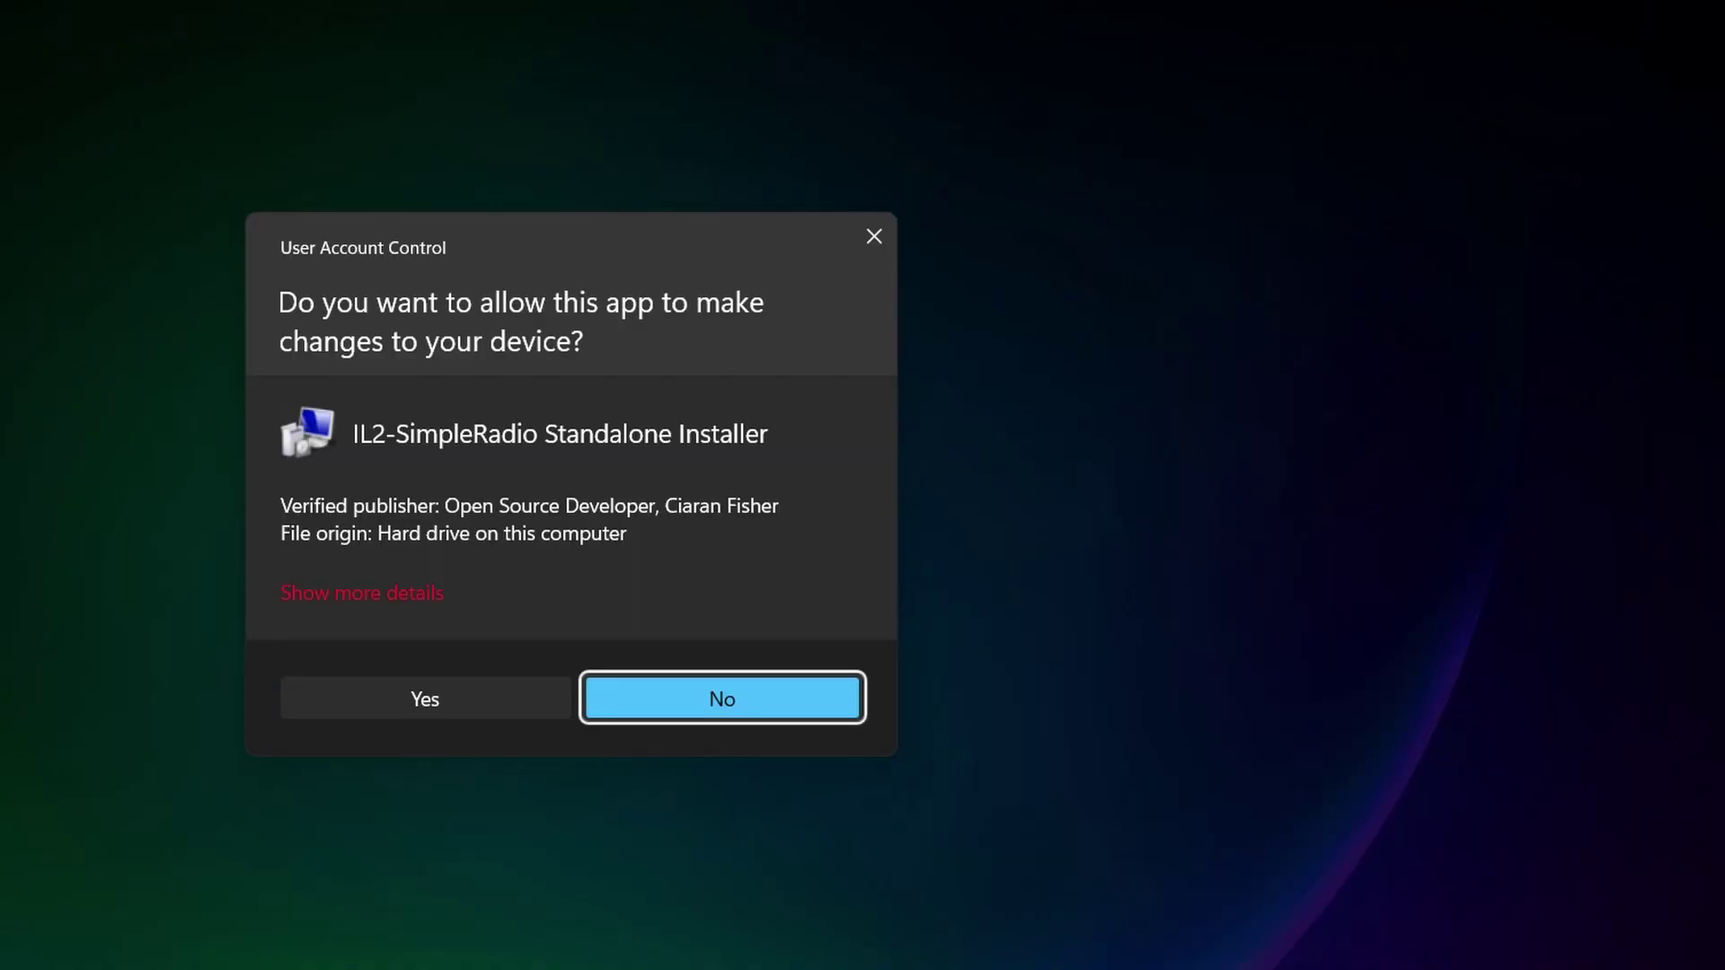
pyautogui.hotkey('alt', 'y')
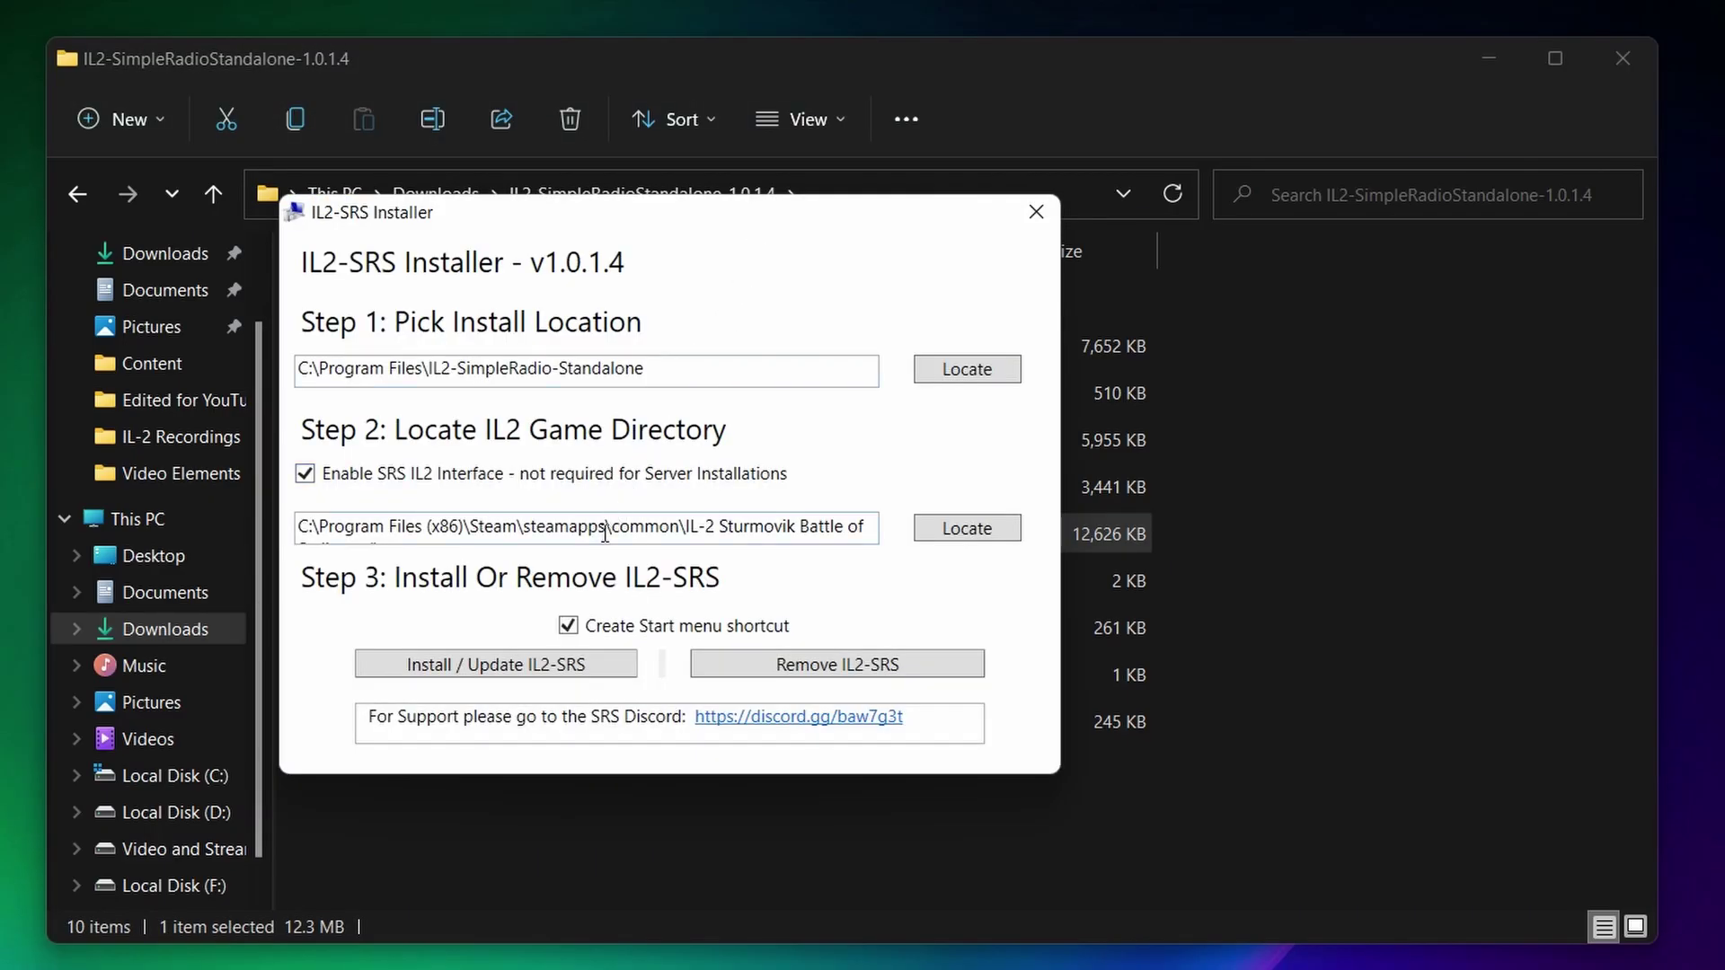
pyautogui.click(523, 666)
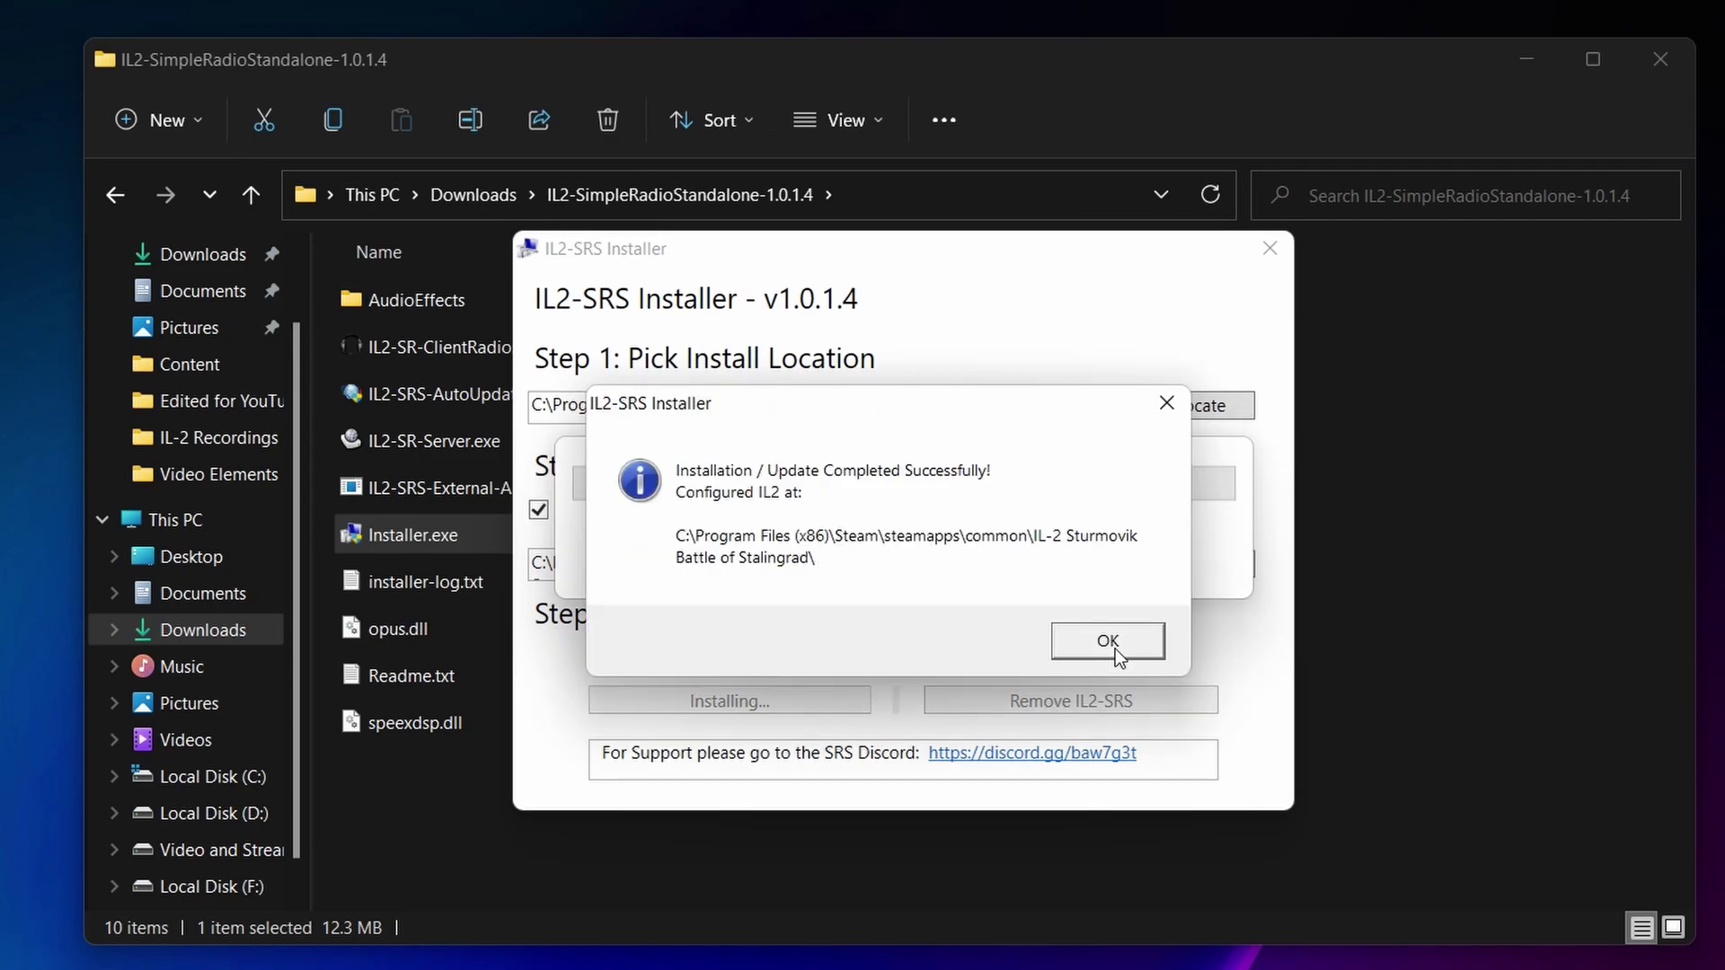
pyautogui.click(1108, 641)
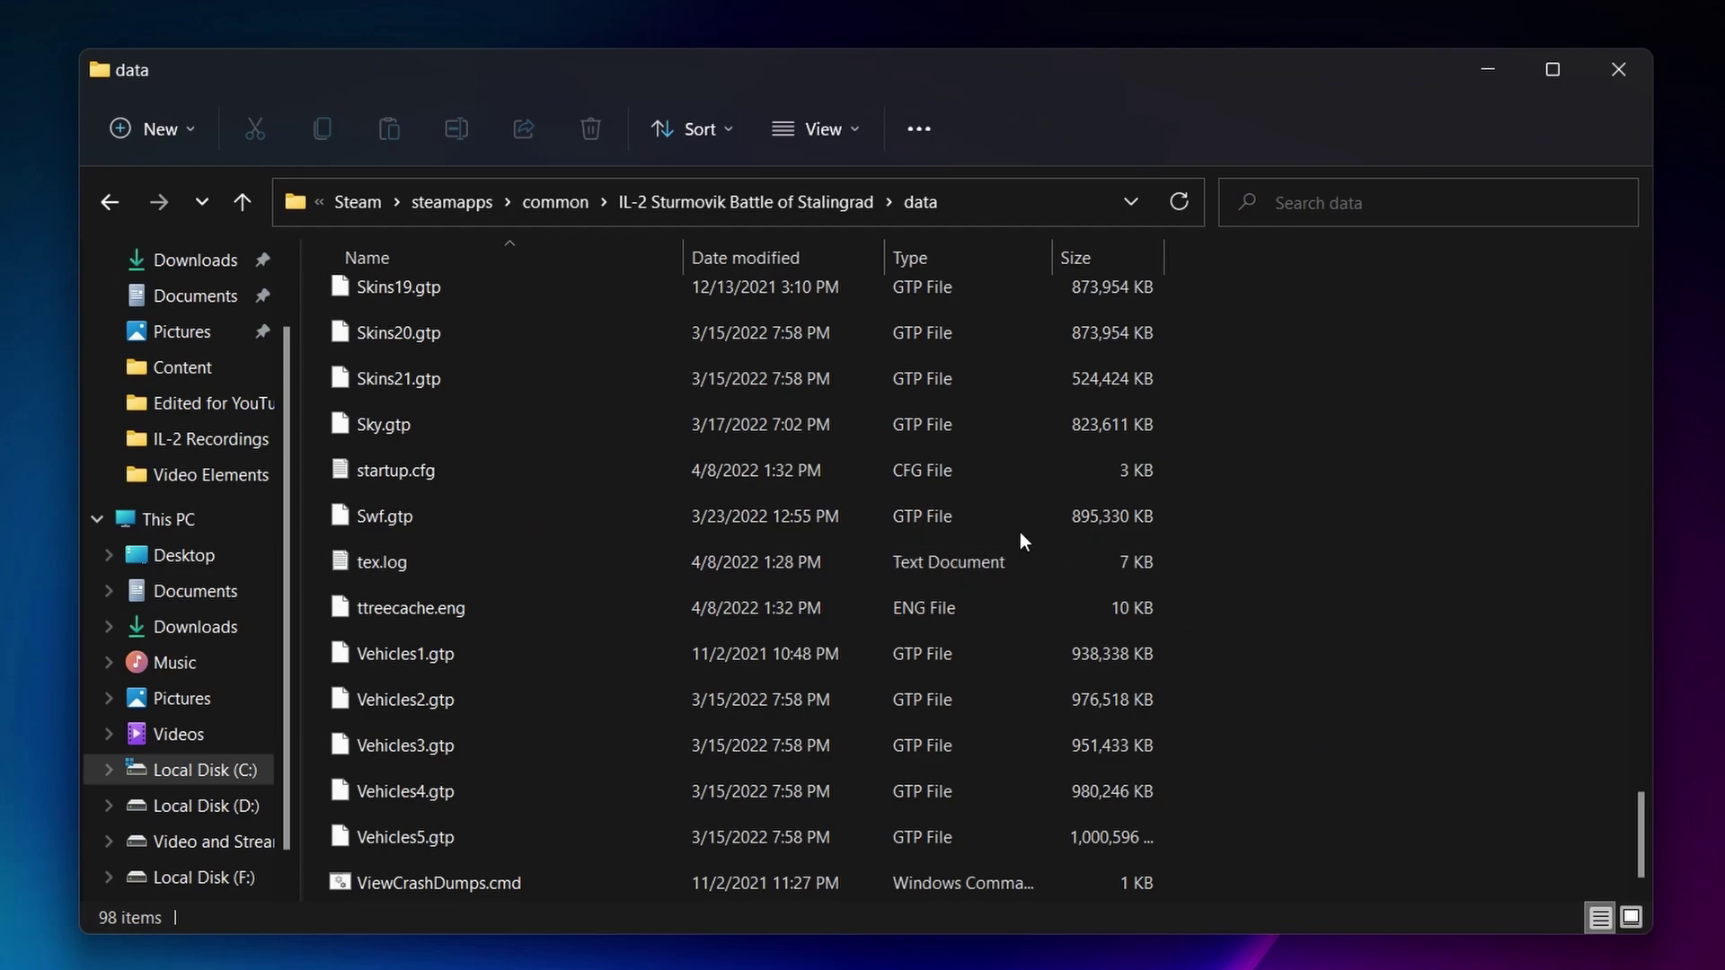
# - Open startup.cfg from the game's data folder in Notepad and highlight the addr line in the telemetrydevice section
pyautogui.click(817, 512)
pyautogui.click(426, 469)
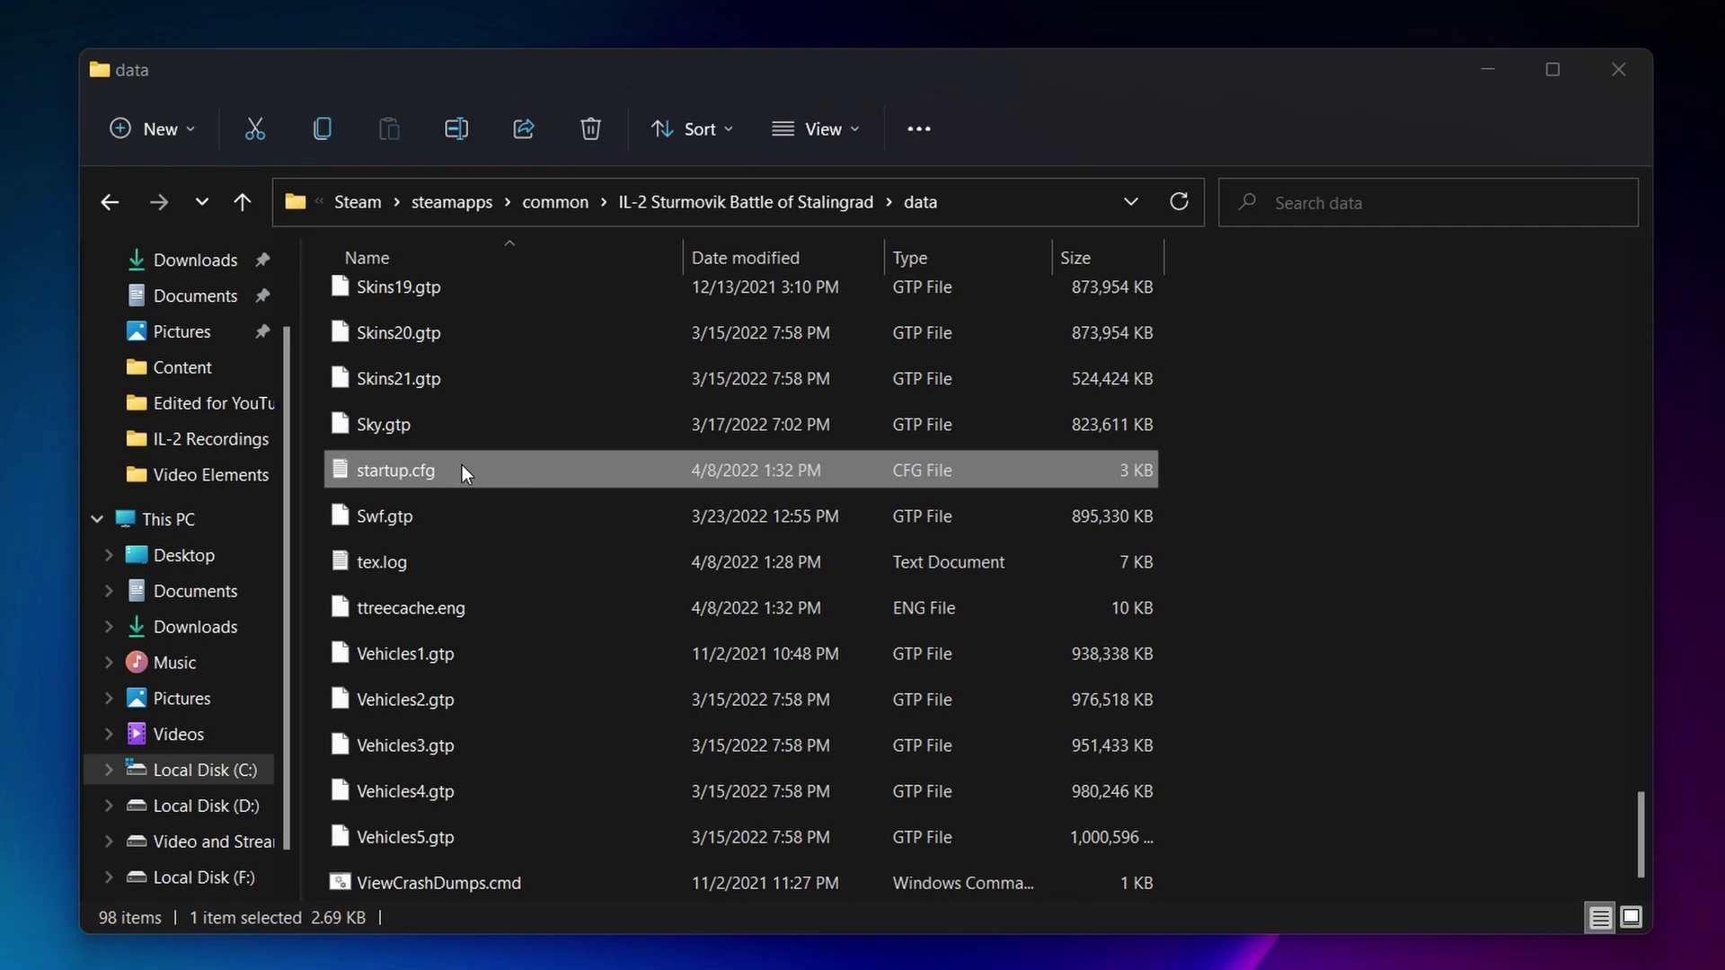
pyautogui.doubleClick(462, 467)
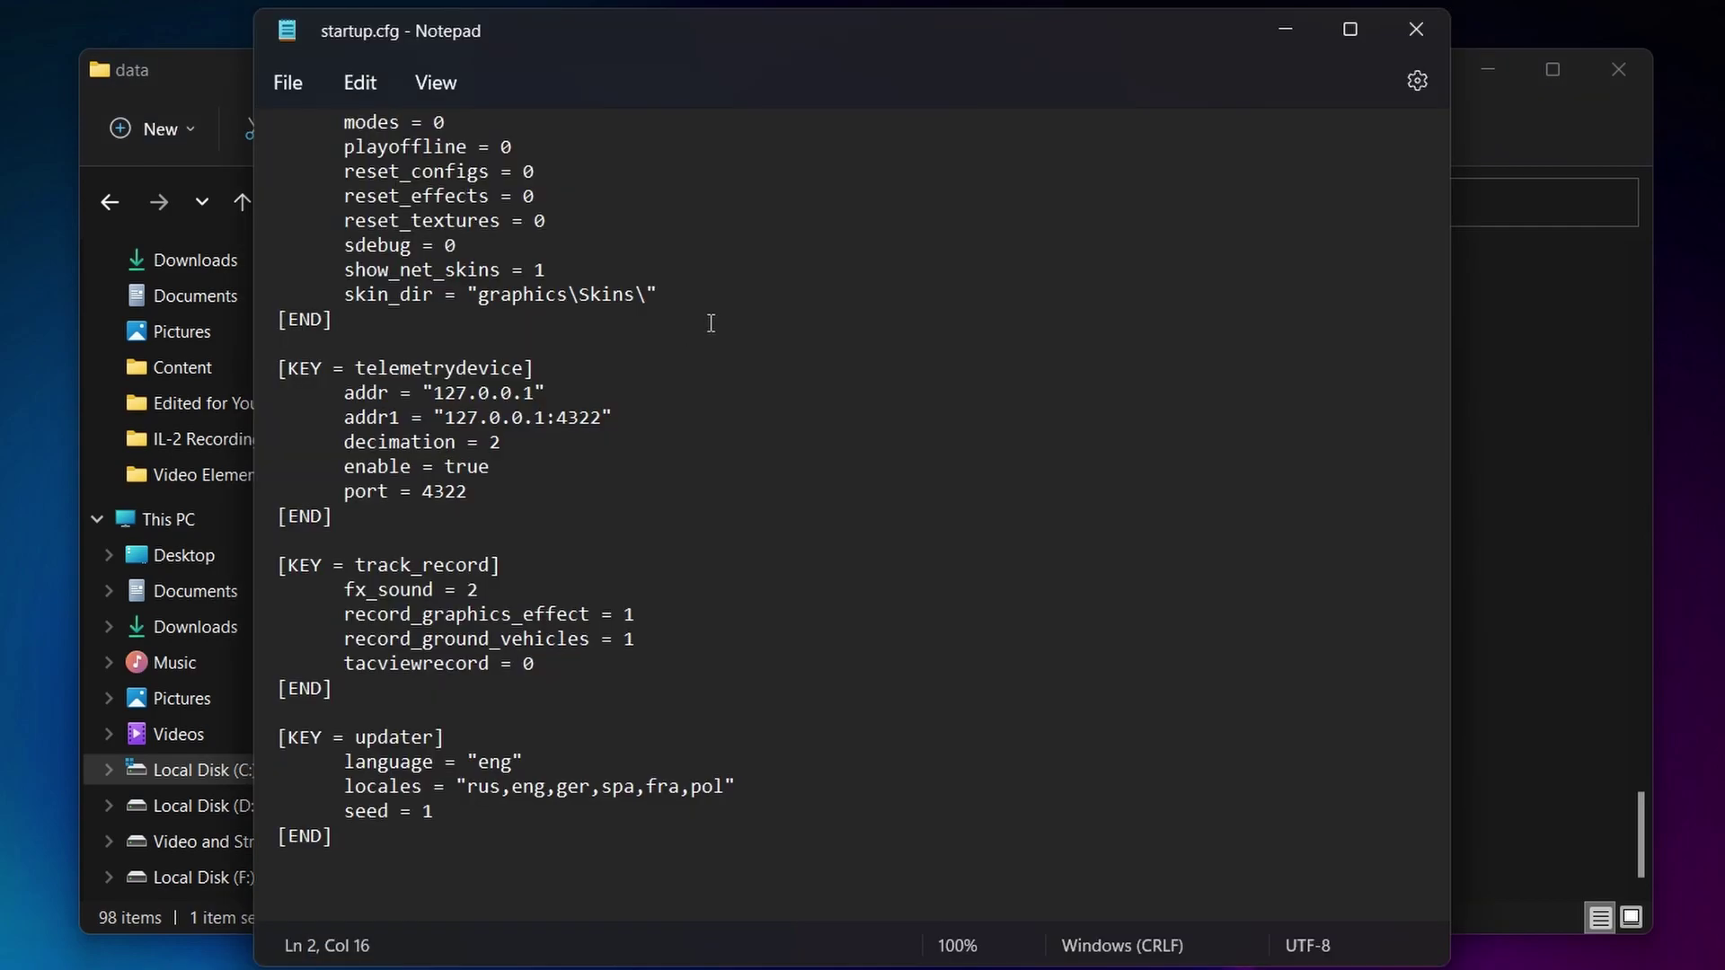
pyautogui.moveTo(583, 393); pyautogui.dragTo(279, 395)
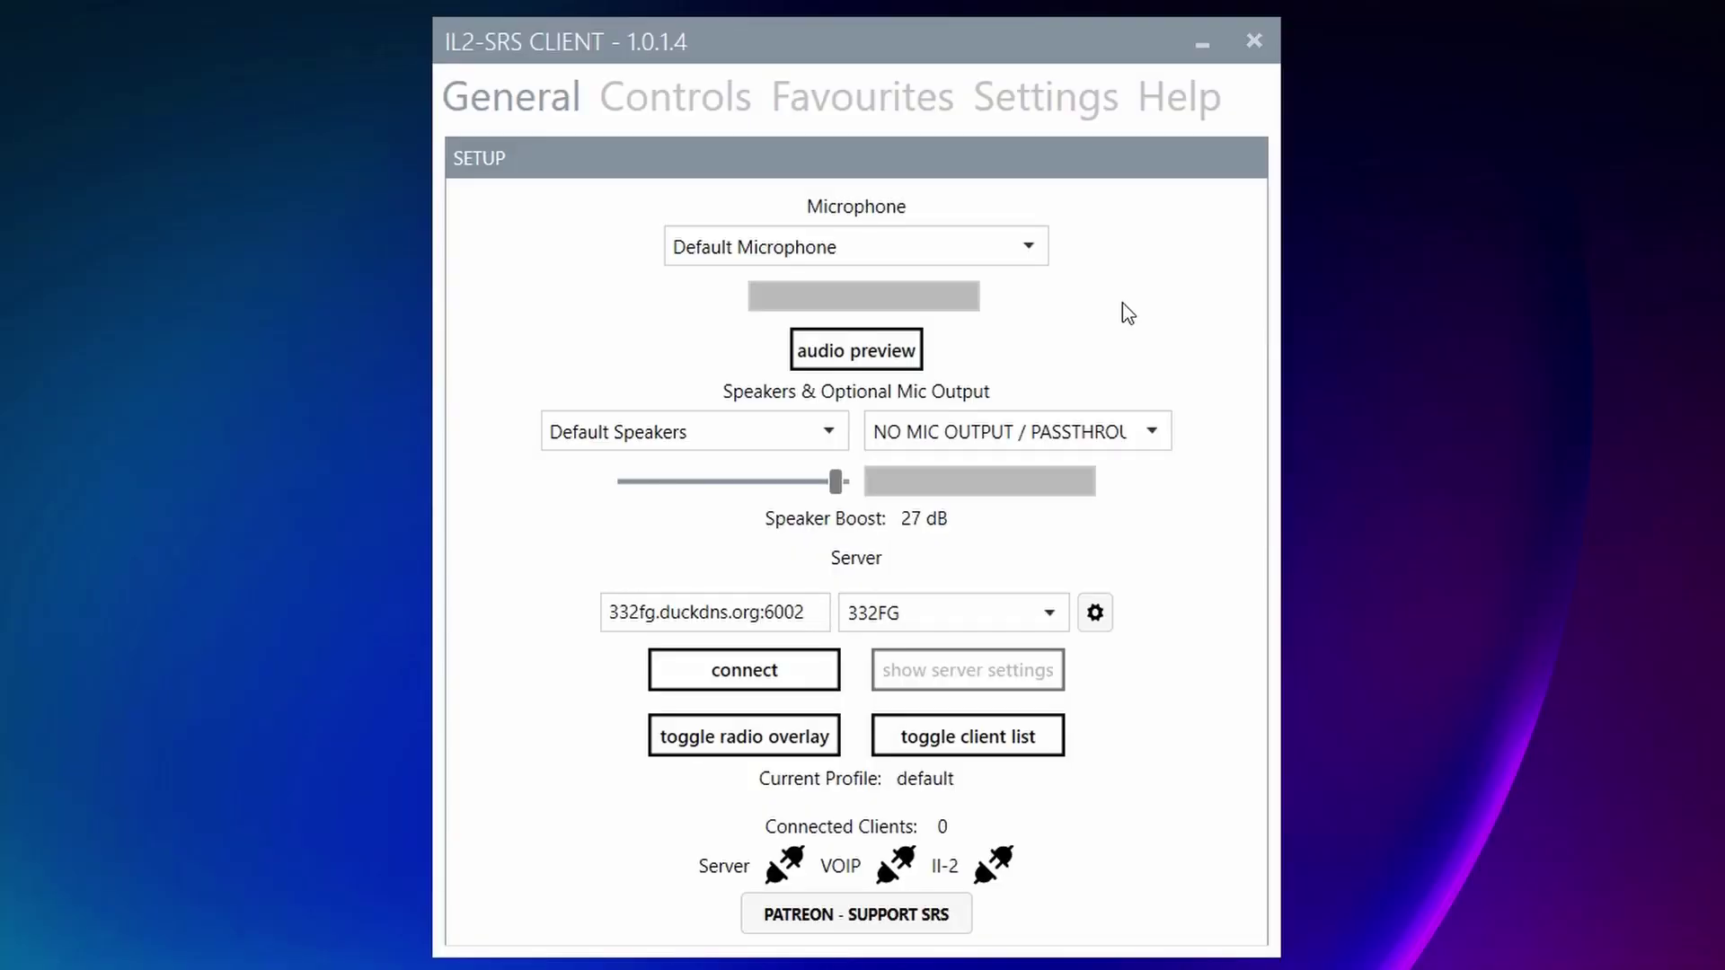
# - In the IL2-SRS client, review the control bindings from Select First Radio through Read Status
pyautogui.click(712, 101)
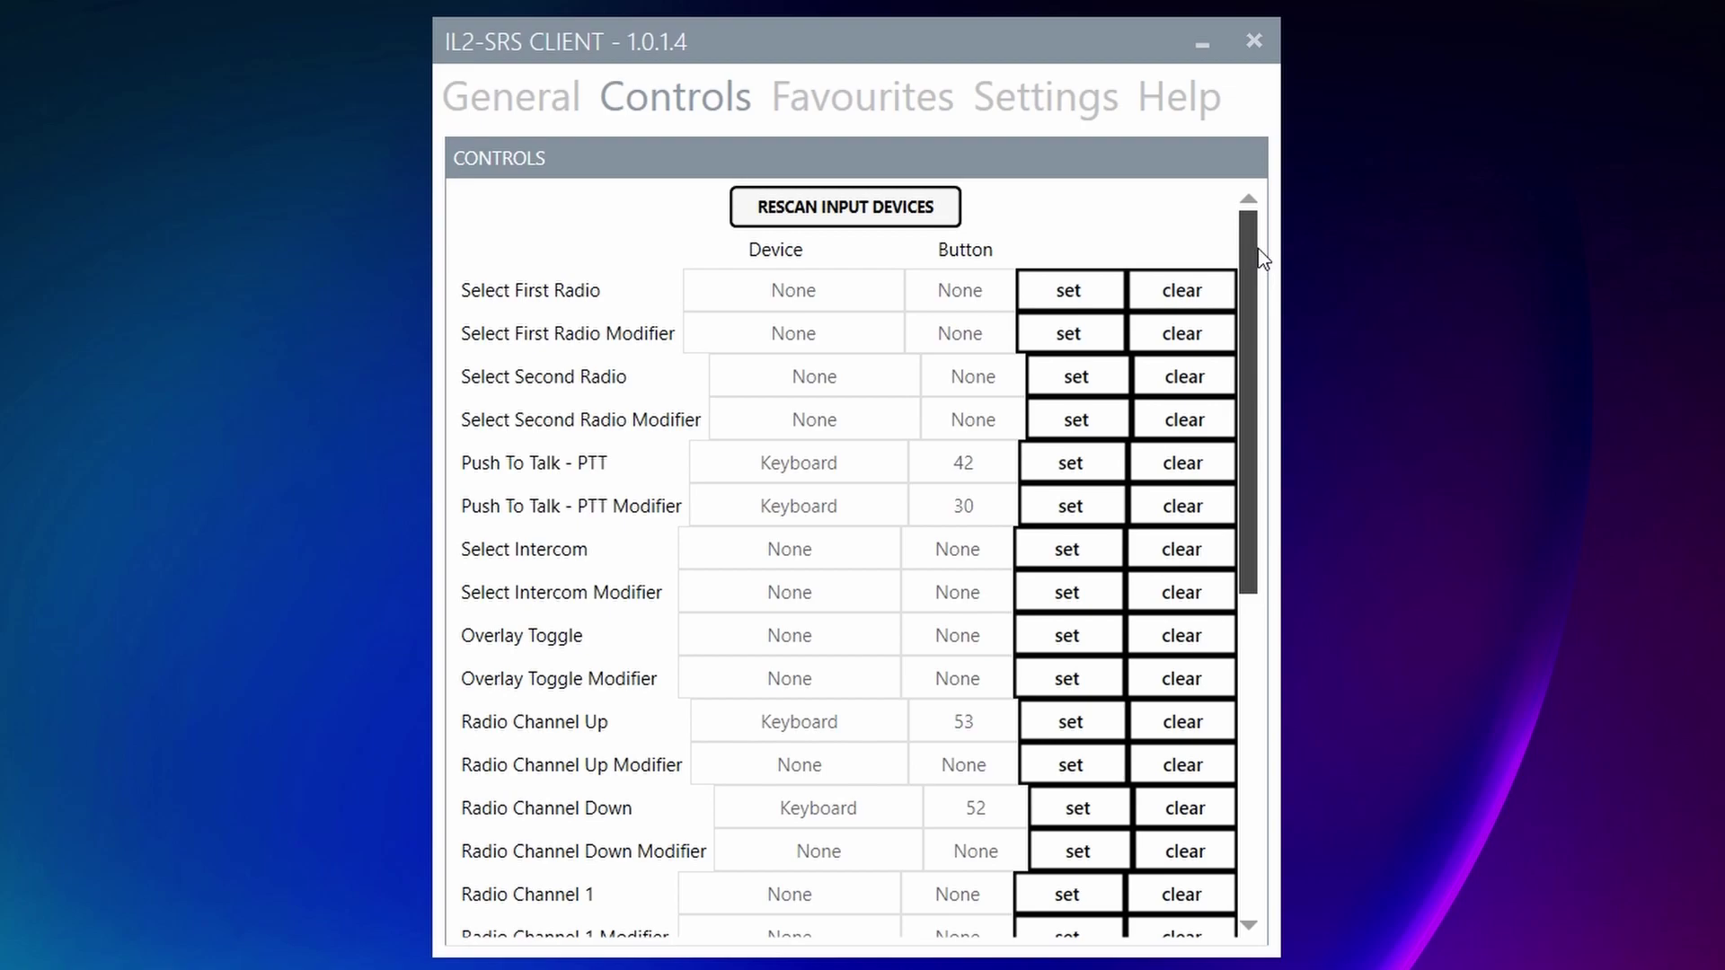
pyautogui.moveTo(1251, 262); pyautogui.dragTo(1233, 615)
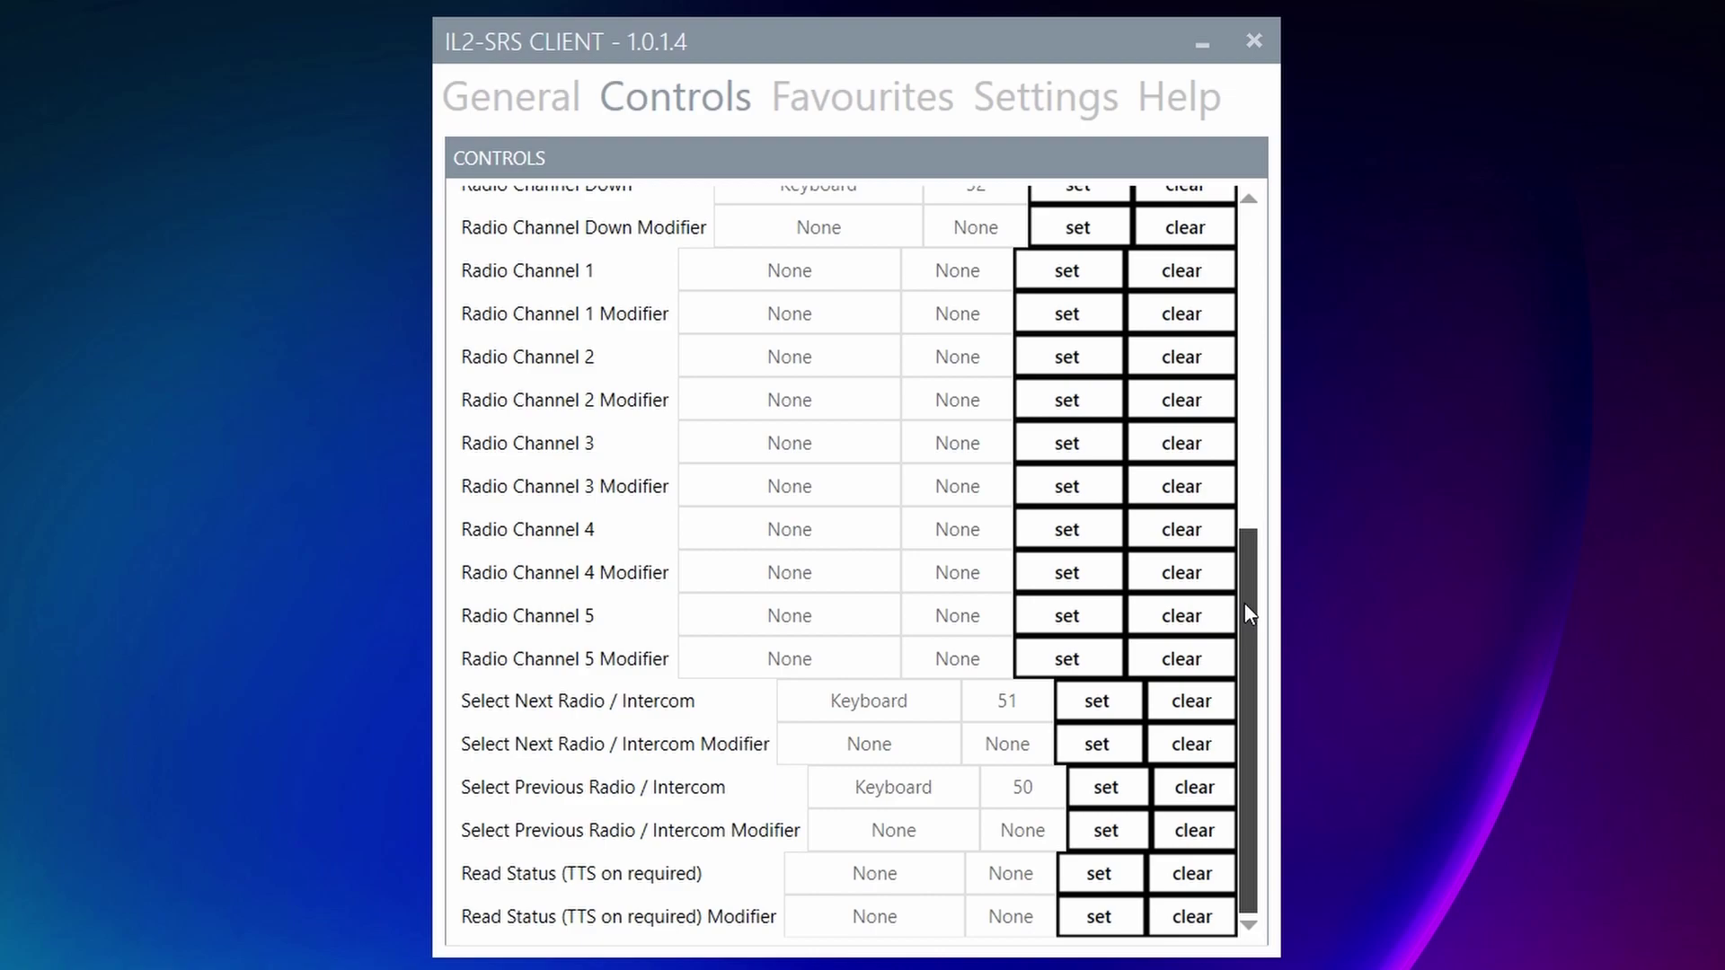
# - Add a favourite server configuration named Combat Box with the address srs.combatbox.net:6002
pyautogui.click(910, 101)
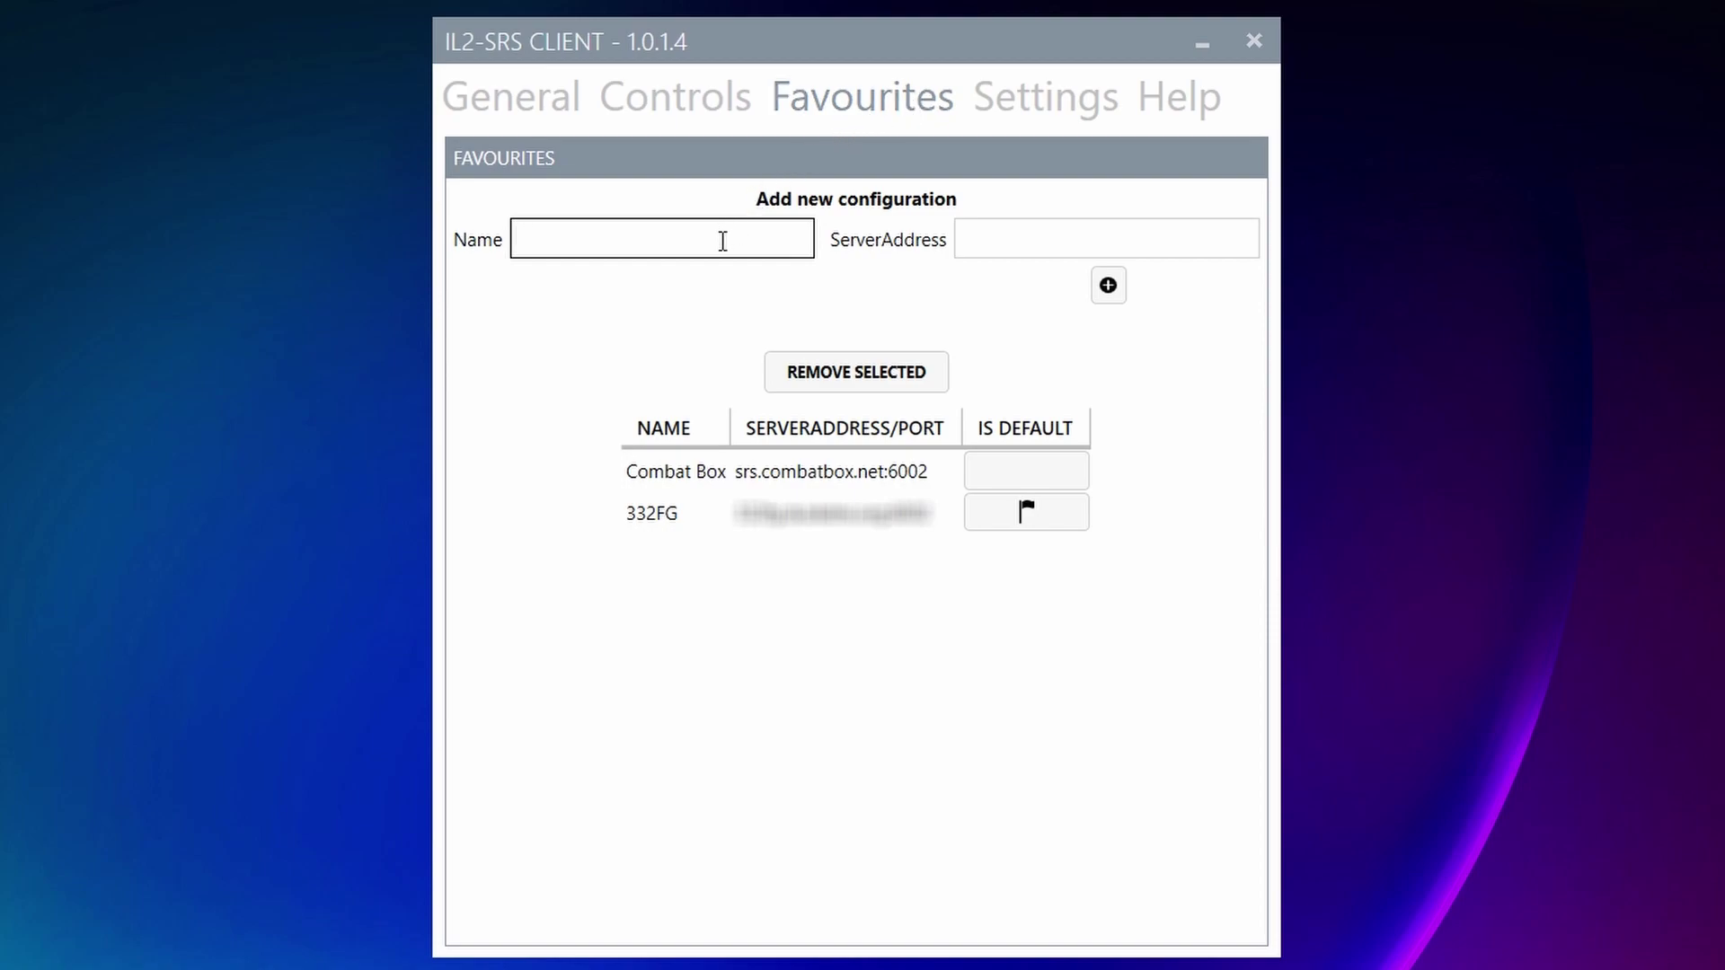
pyautogui.write('Combat Box')
pyautogui.click(1021, 246)
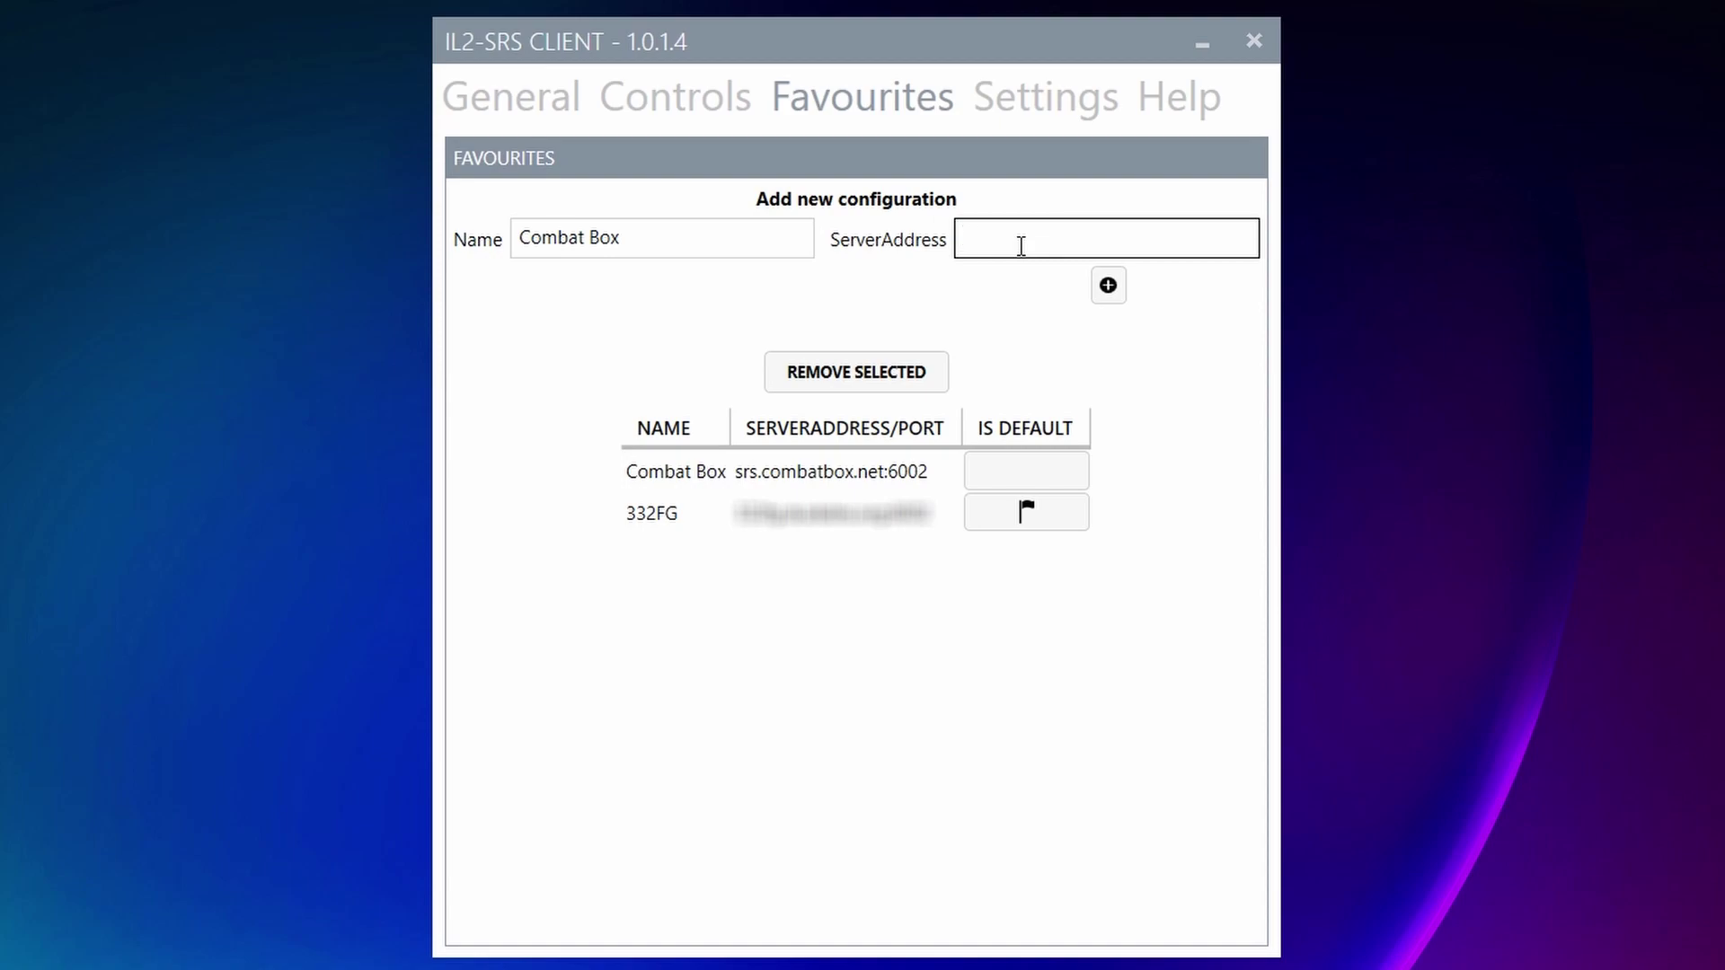
pyautogui.write('srs.combatbox.net:6002')
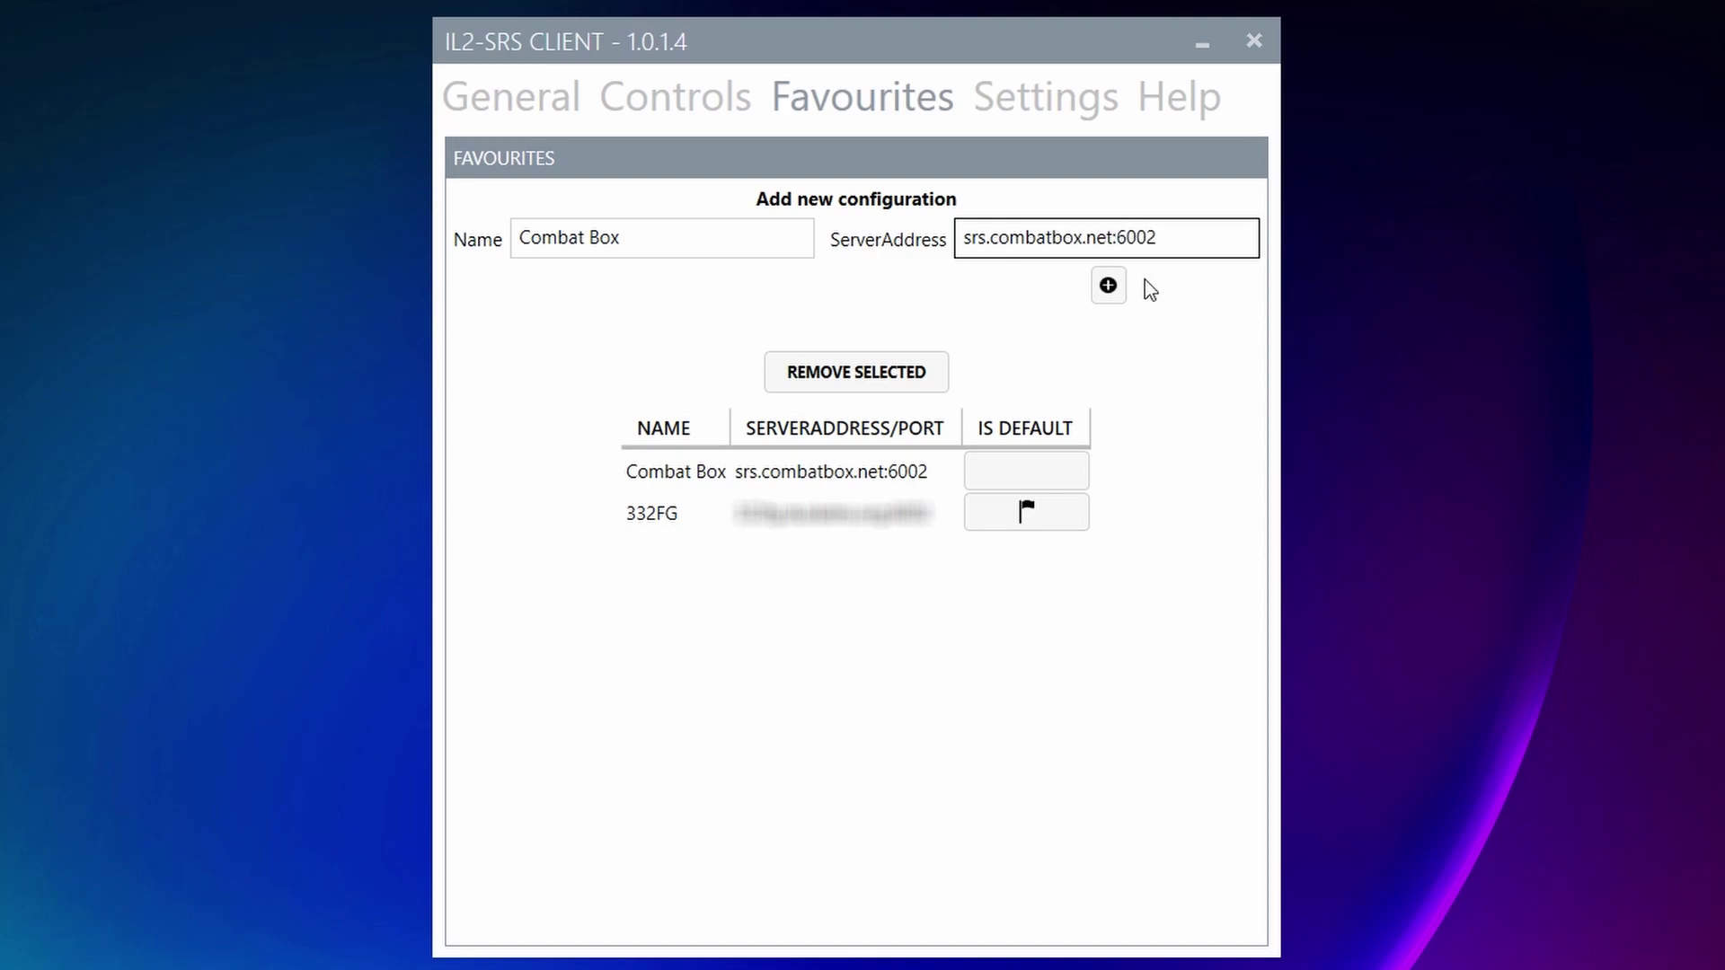
pyautogui.click(1108, 285)
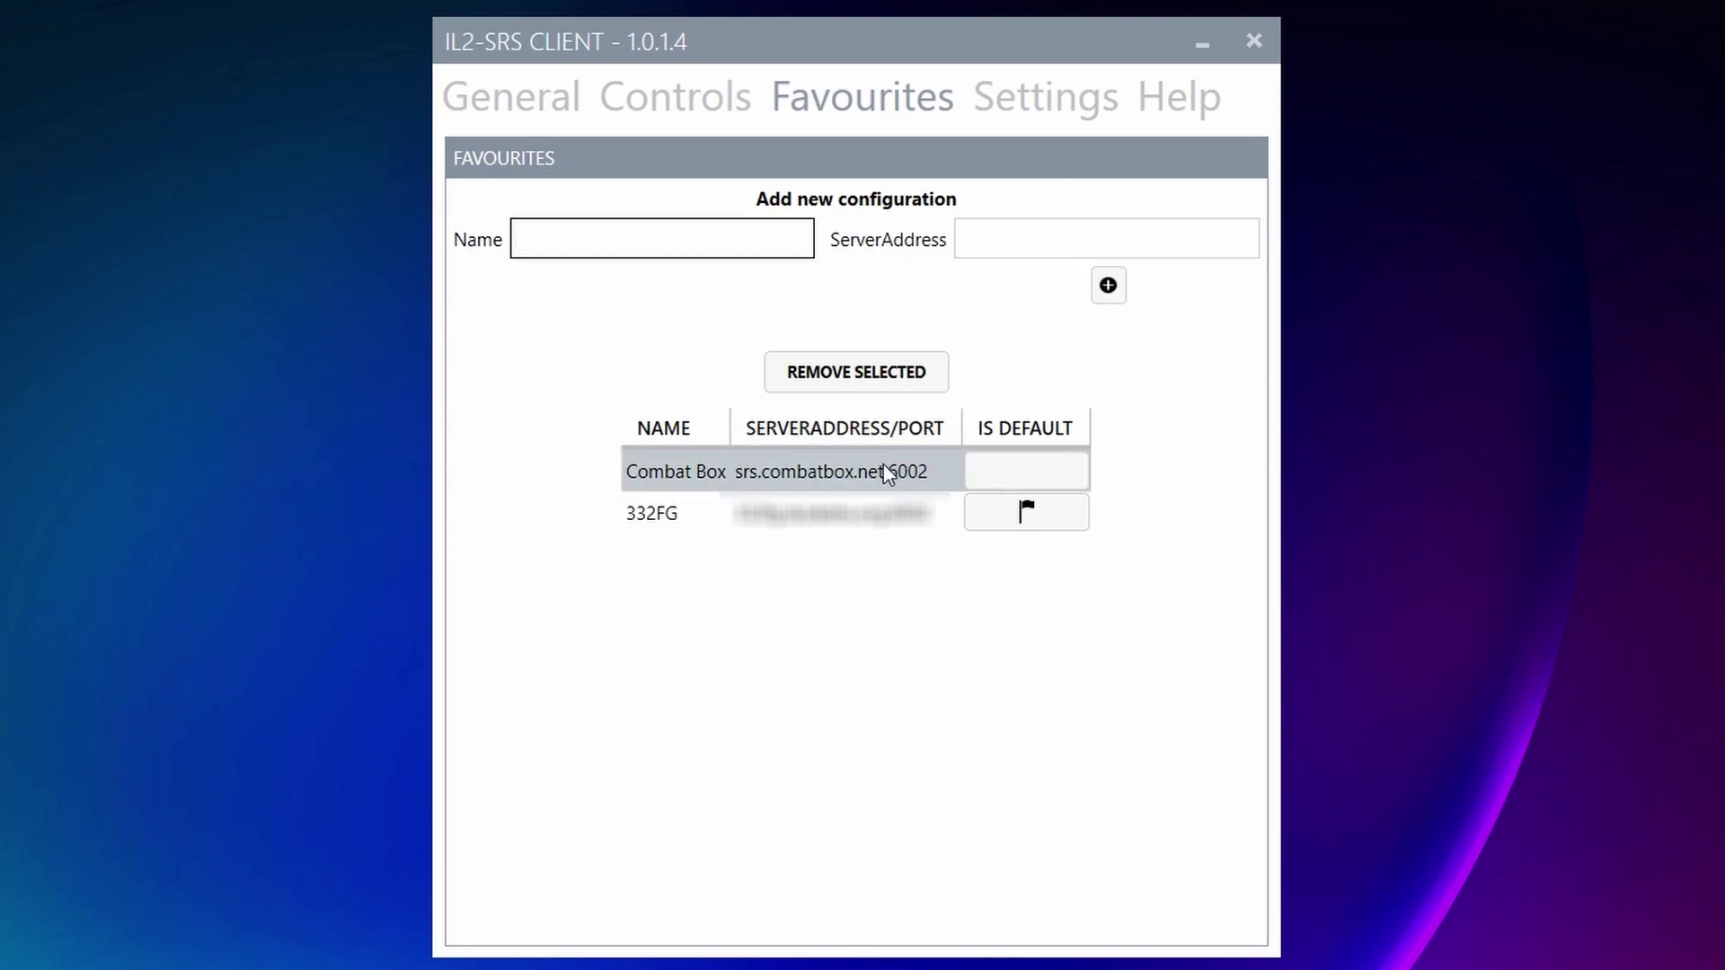
# - Try Combat Box as the default favourite server and switch the default back to 332FG
pyautogui.click(1023, 473)
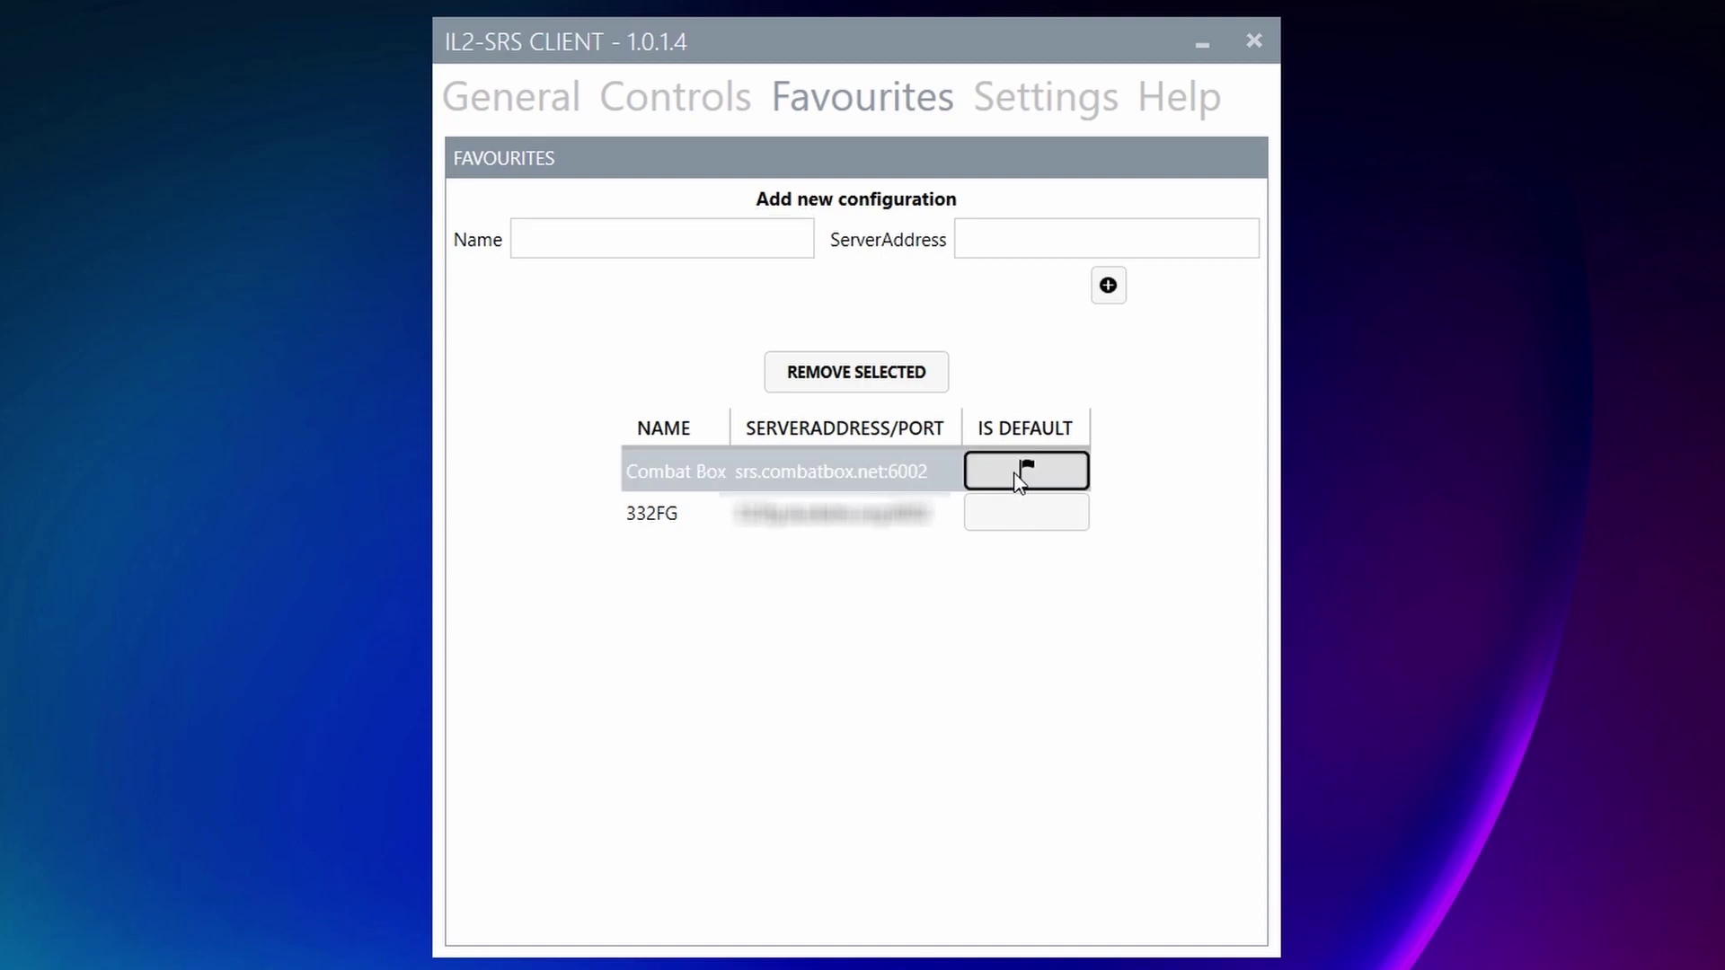
pyautogui.click(1040, 526)
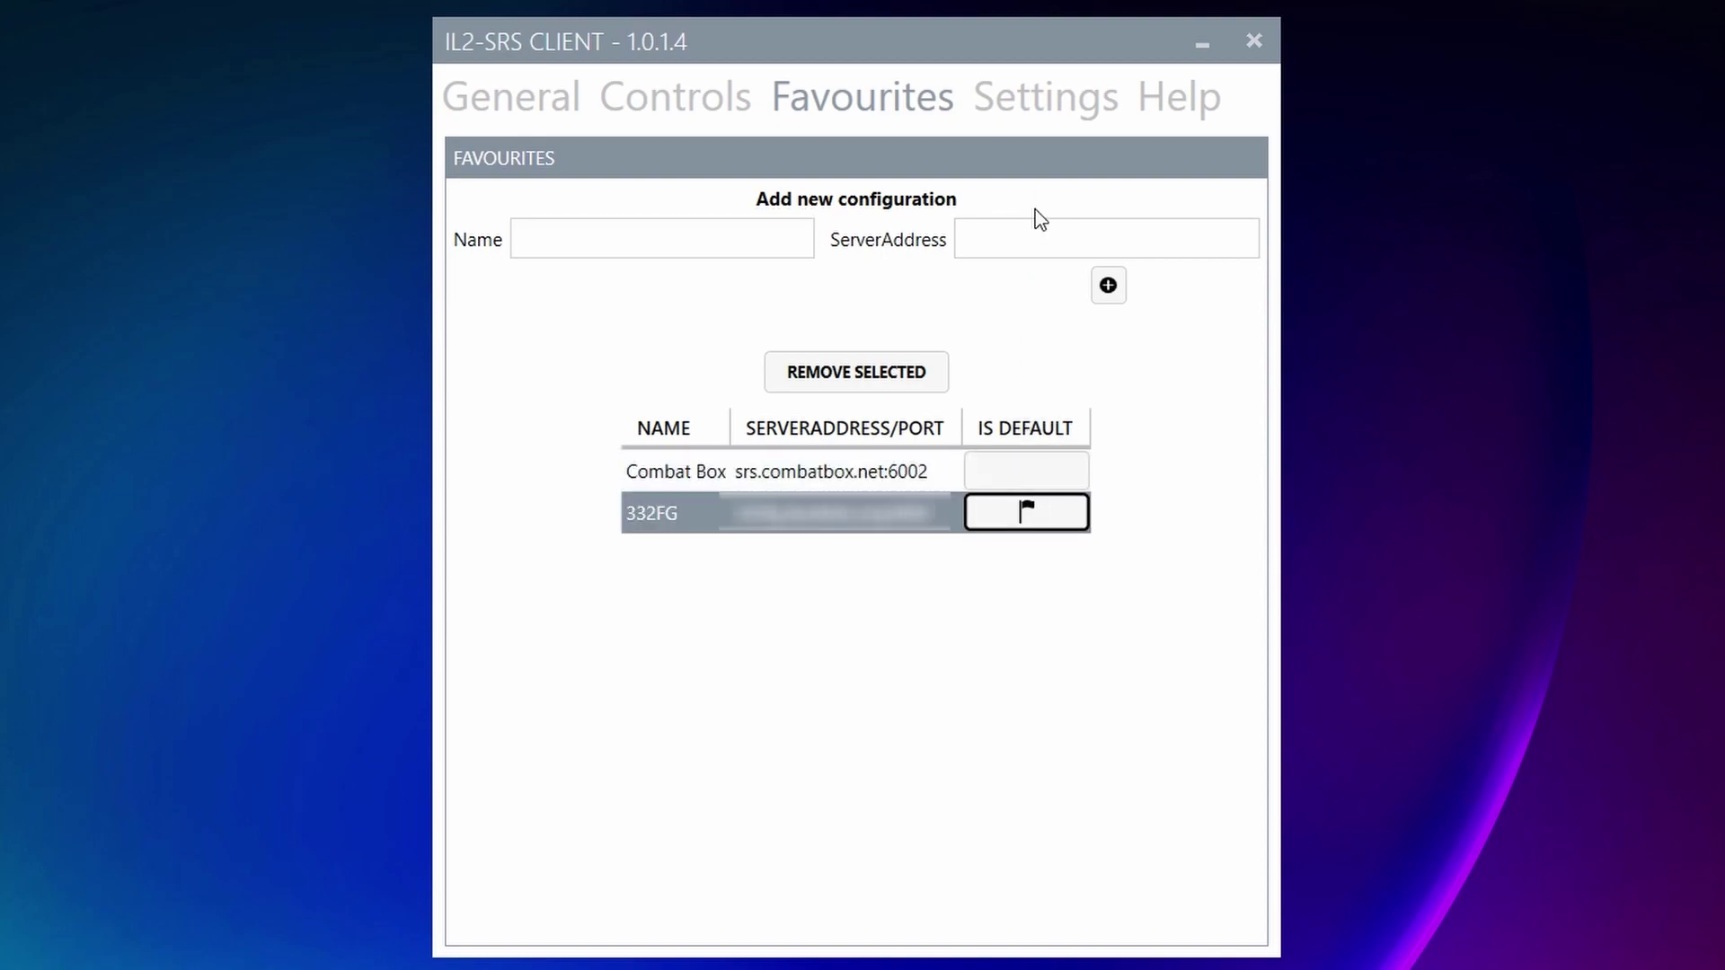
# - Turn on Auto Connect Mismatch Prompt and turn off Auto Refocus IL2 in the global settings
pyautogui.click(1046, 99)
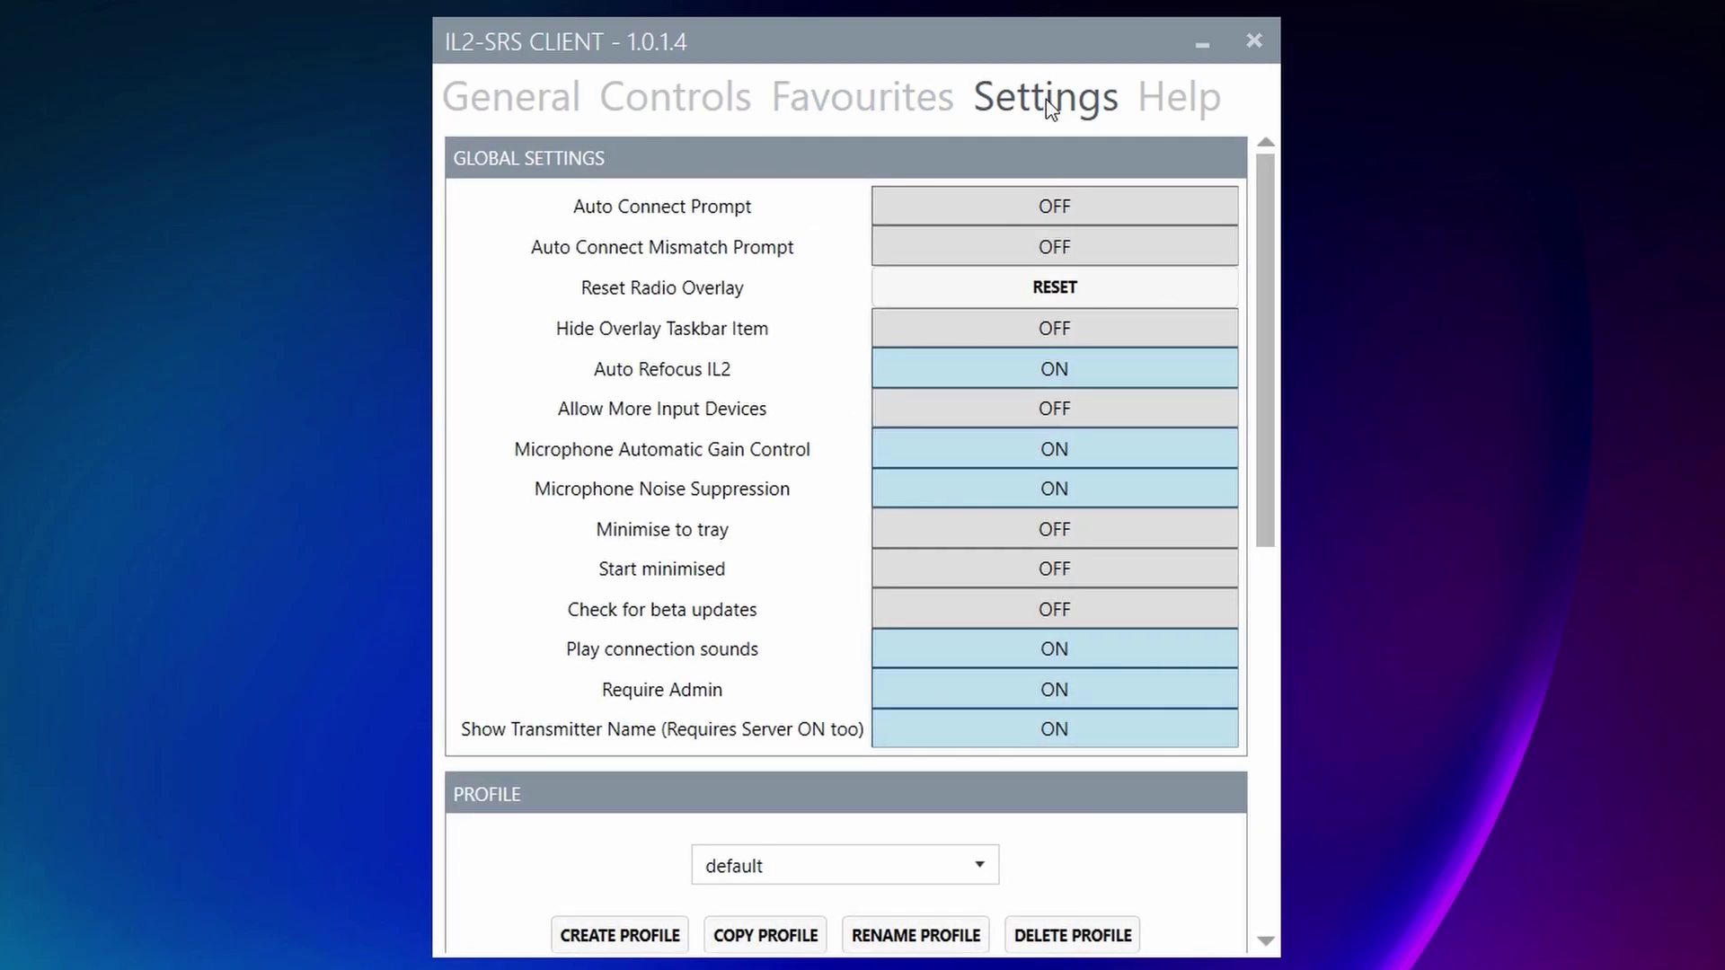
pyautogui.click(1054, 246)
pyautogui.click(1054, 368)
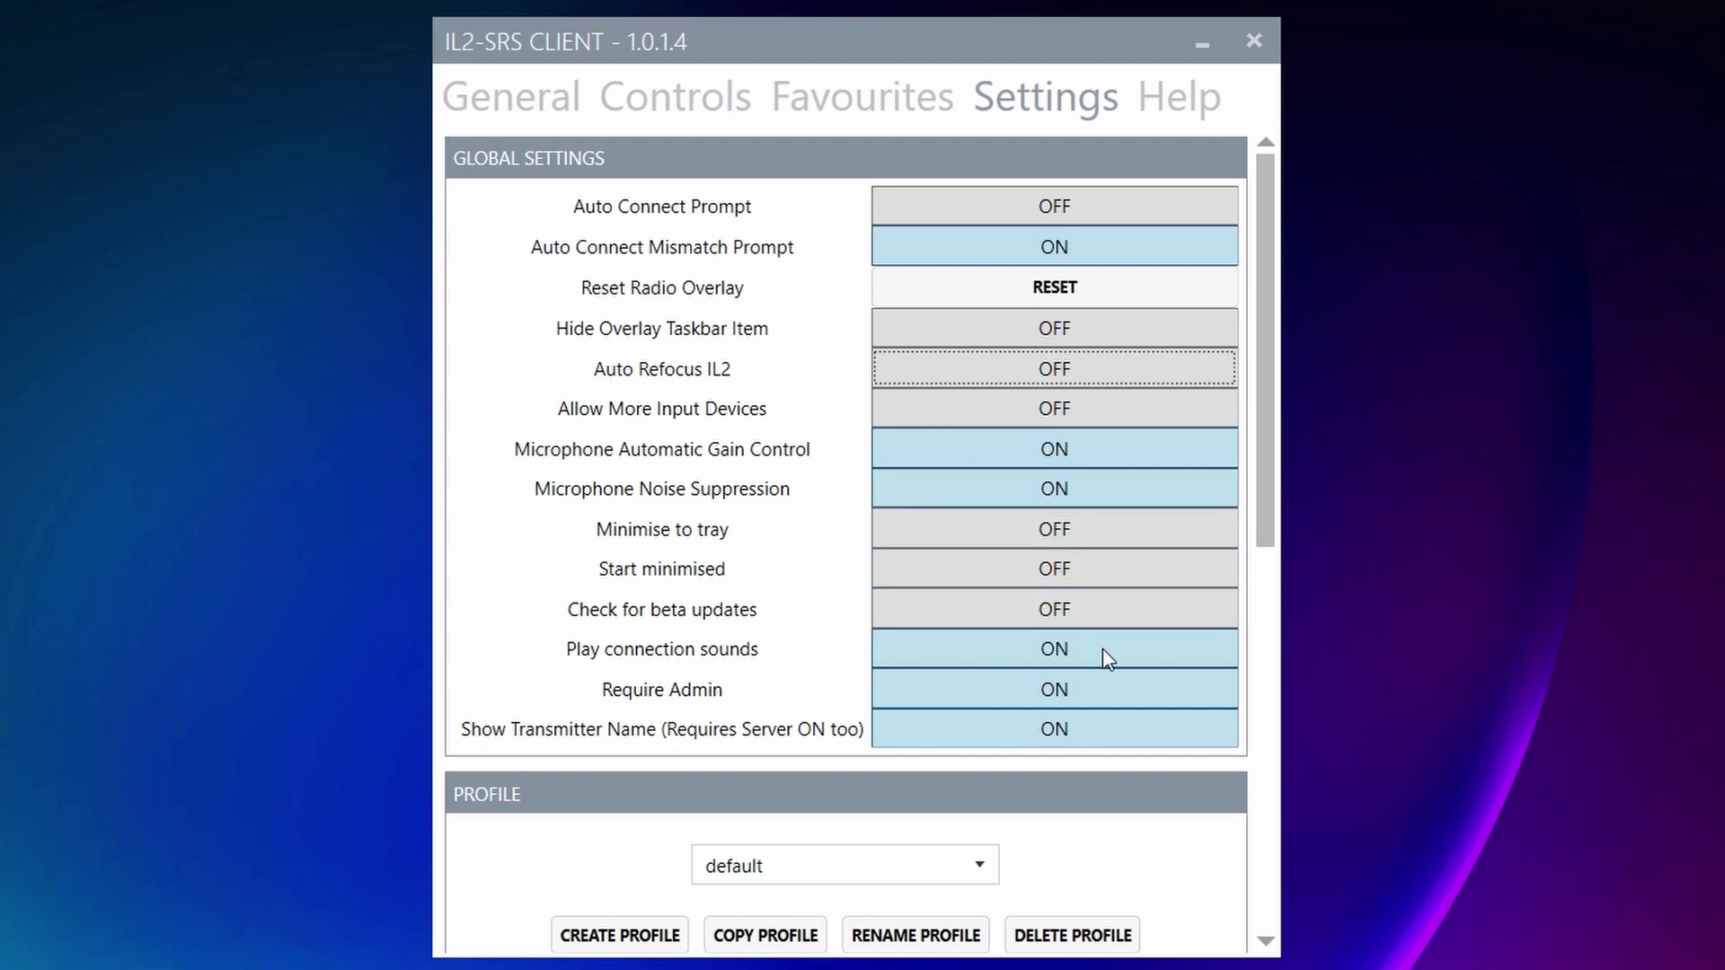
# - Review the profile settings down to the radio audio channels and look at the available servers in the general setup
pyautogui.scroll(-5, 1131, 732)
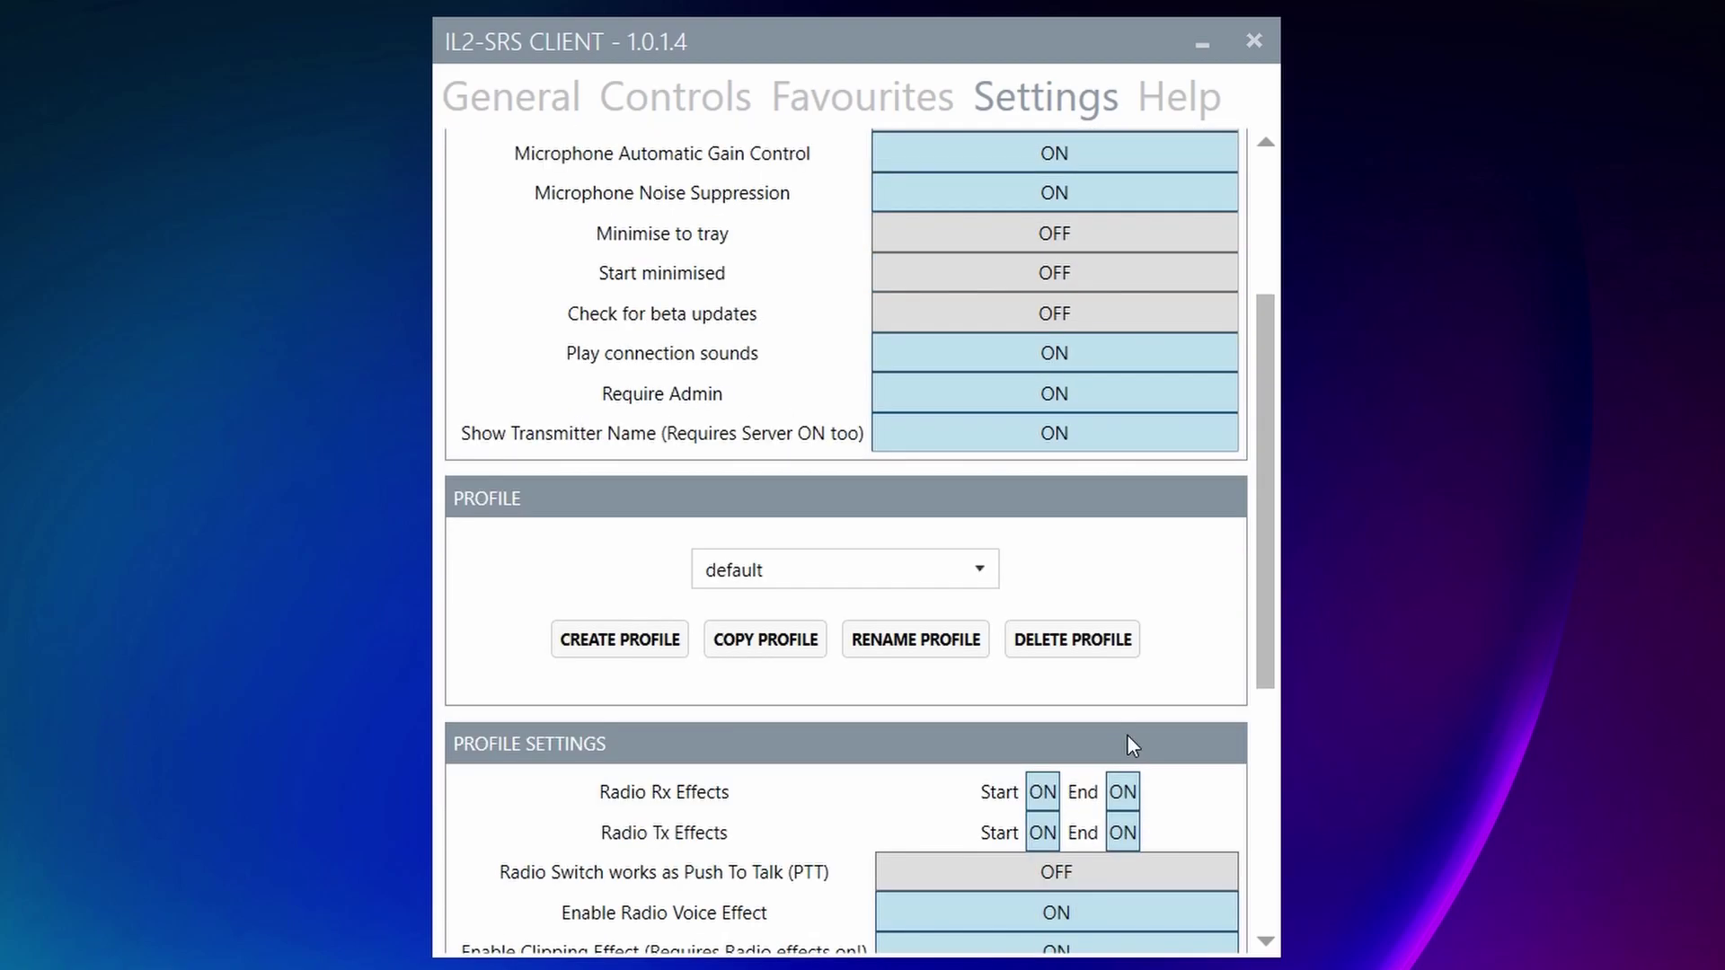
pyautogui.scroll(-6, 1130, 730)
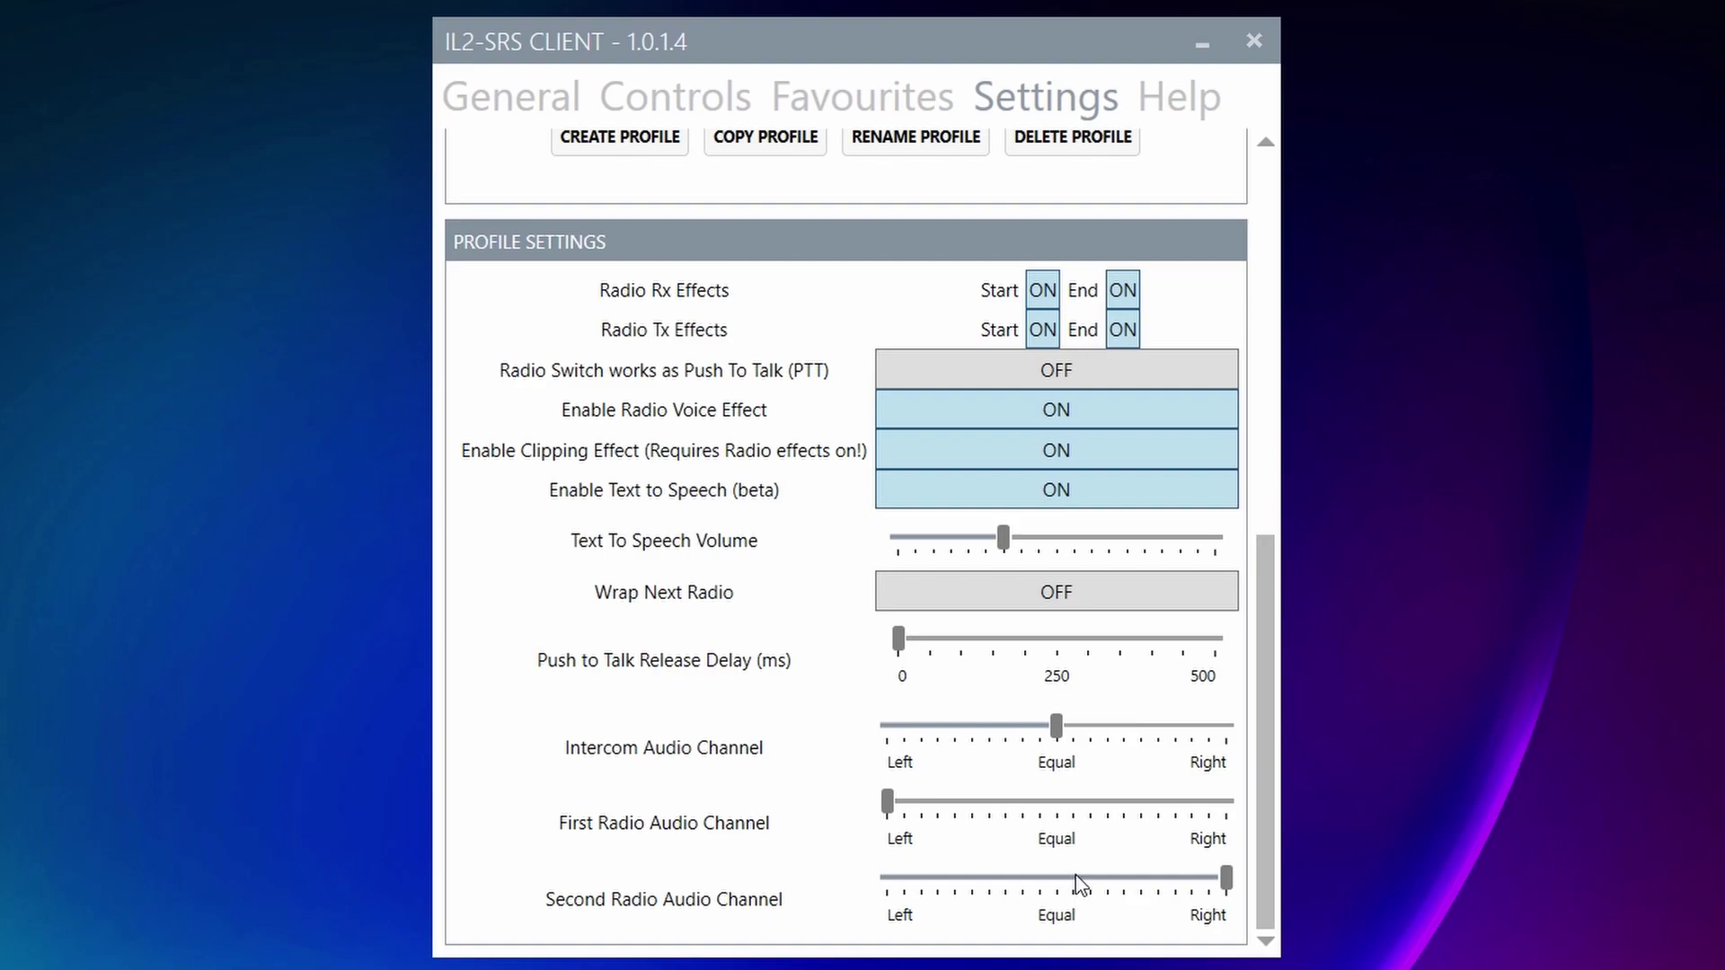
pyautogui.click(530, 112)
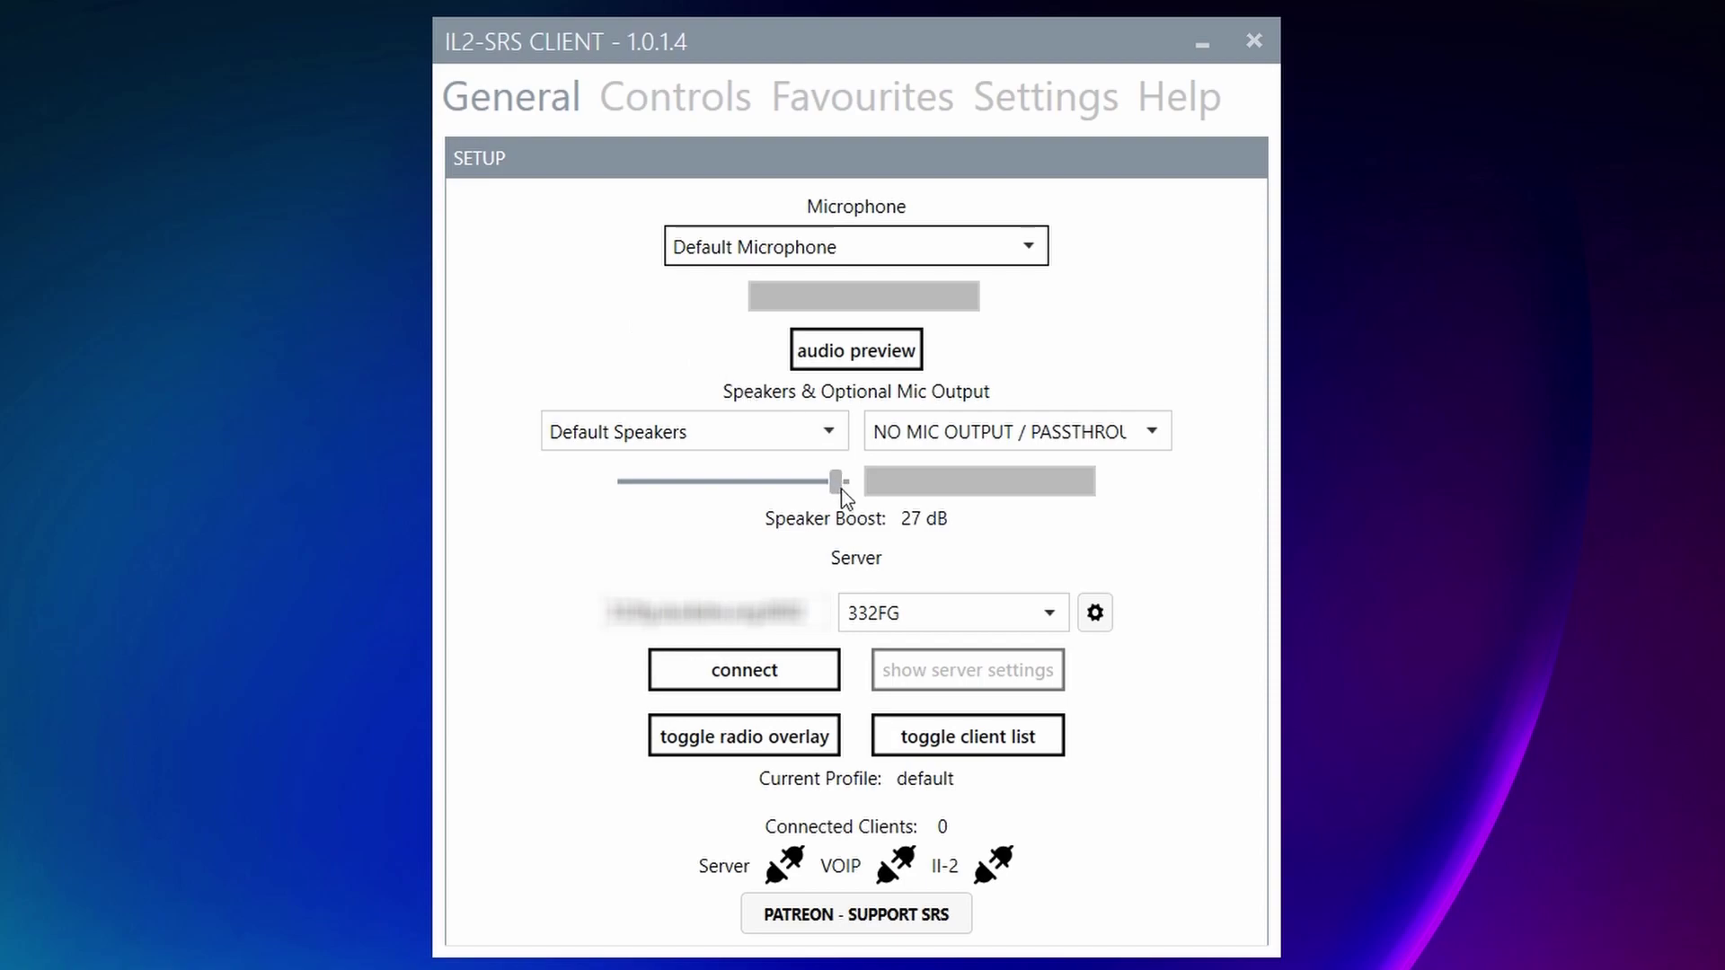
pyautogui.click(1052, 615)
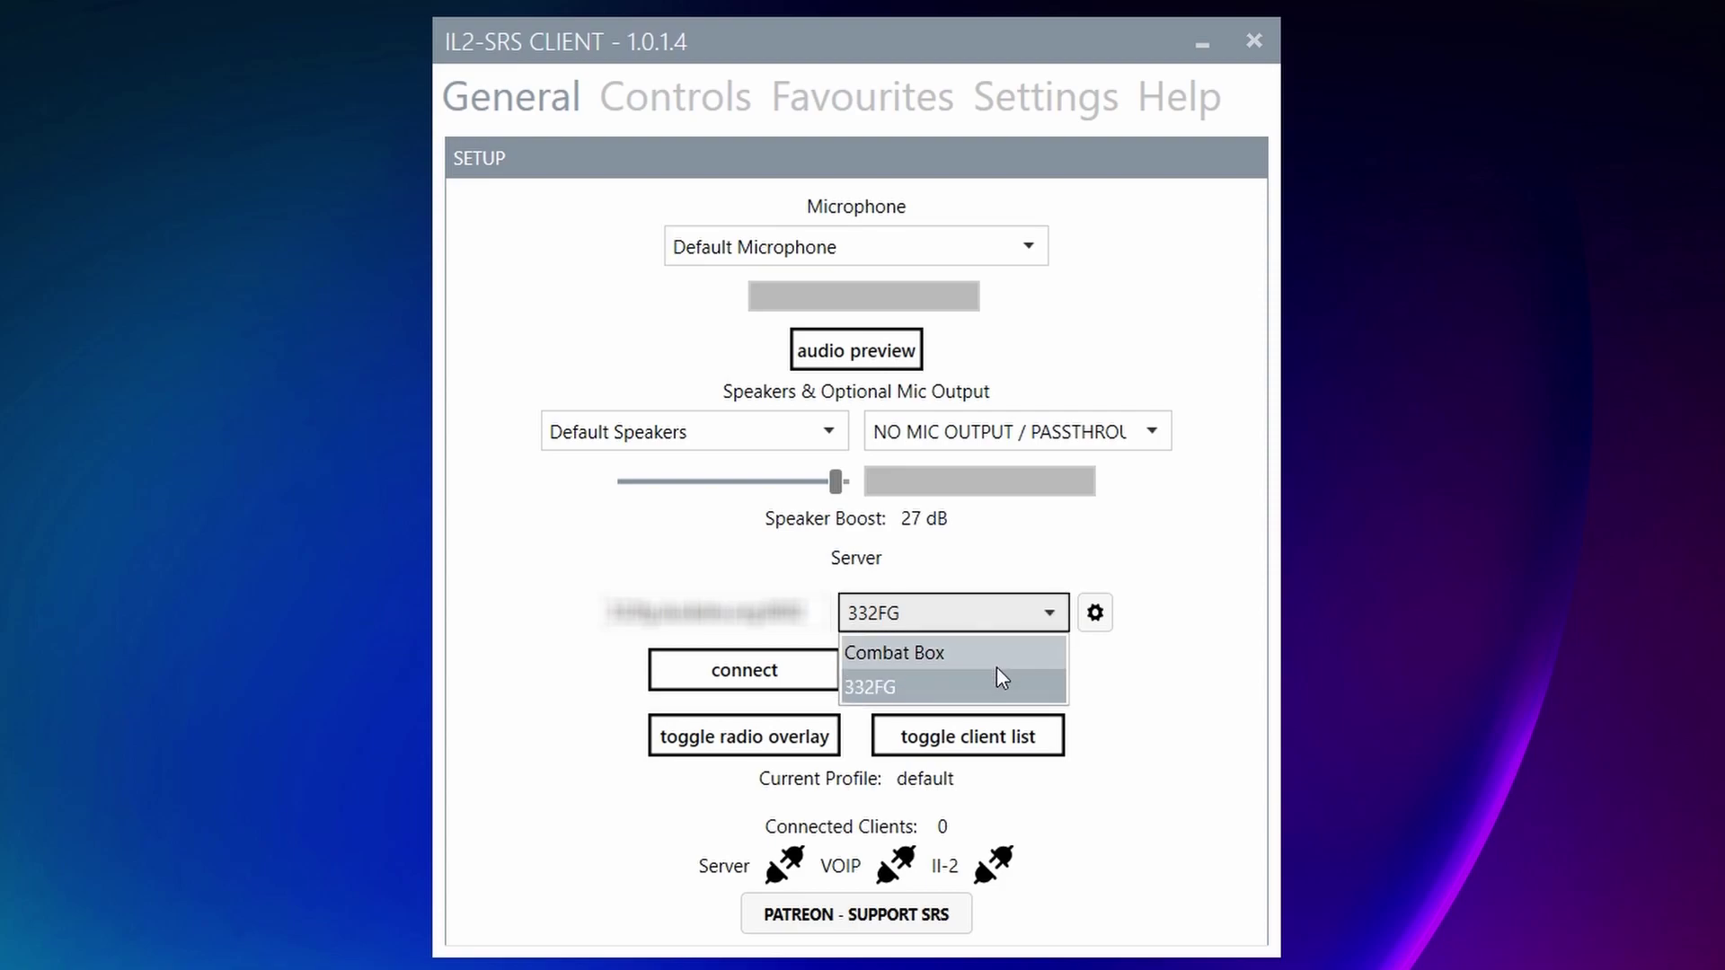
pyautogui.click(1059, 543)
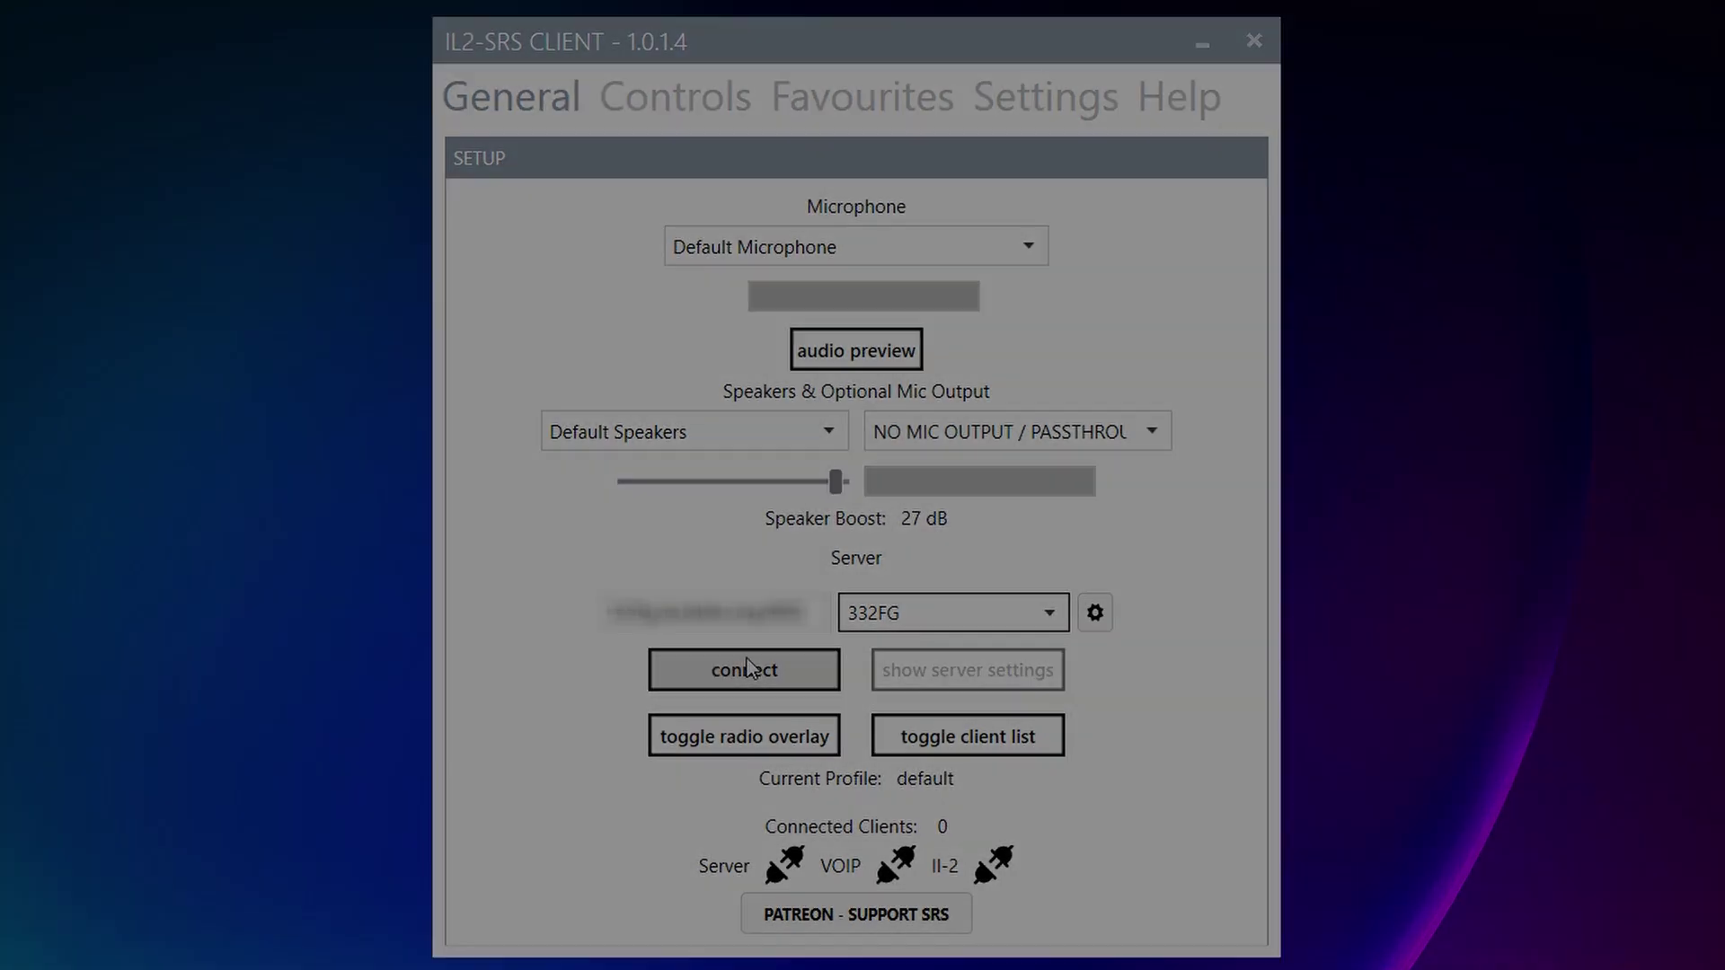